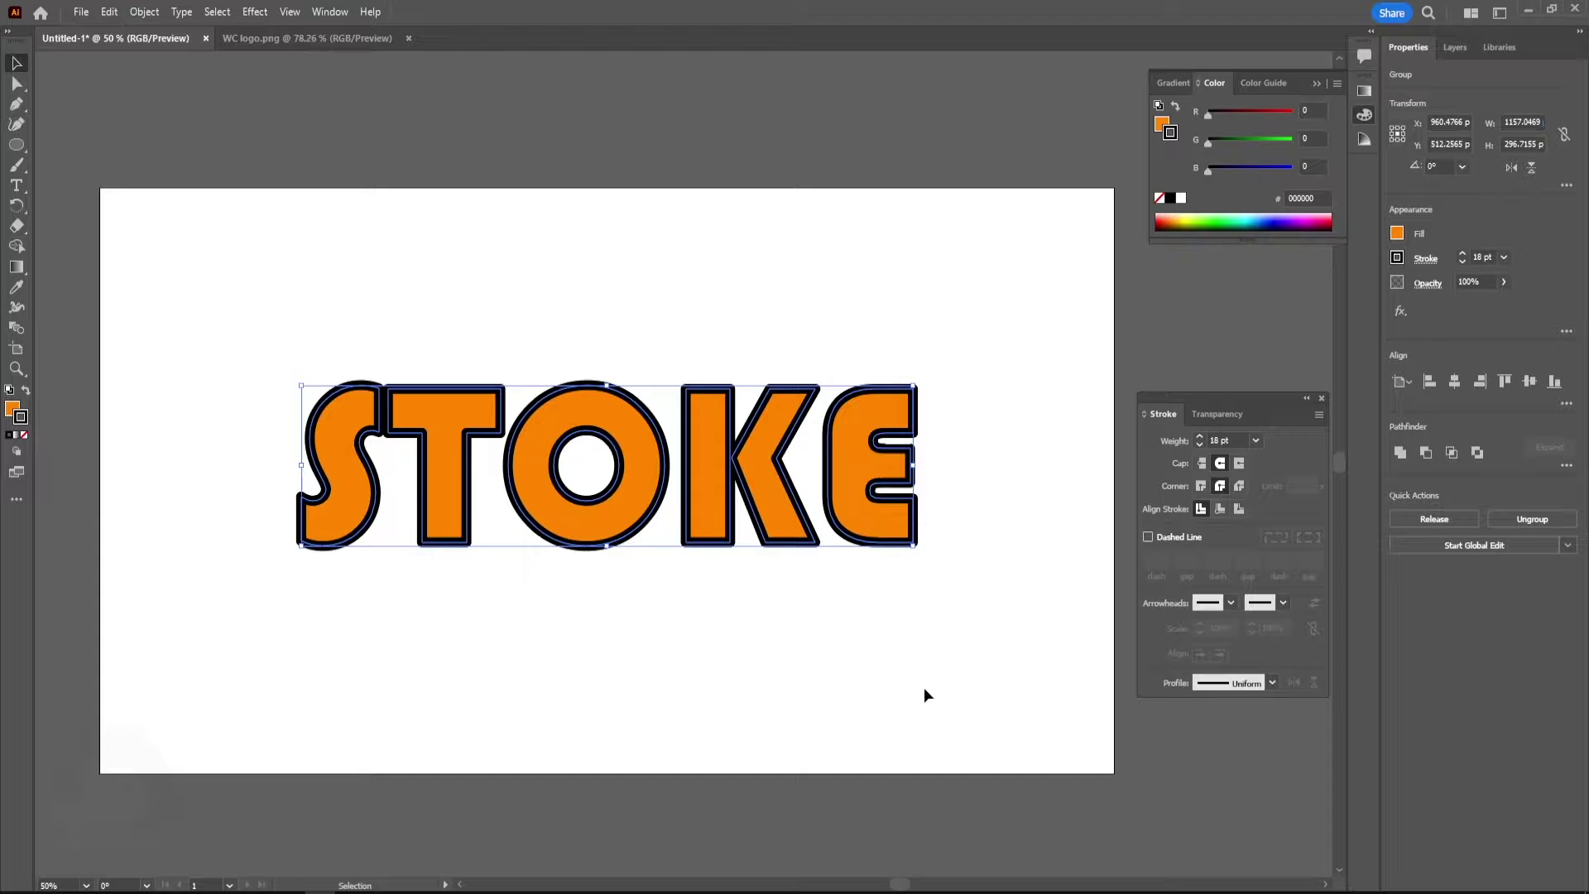
Select the whole STOKE lettering group and shrink it from its top-right corner
left_click(924, 691)
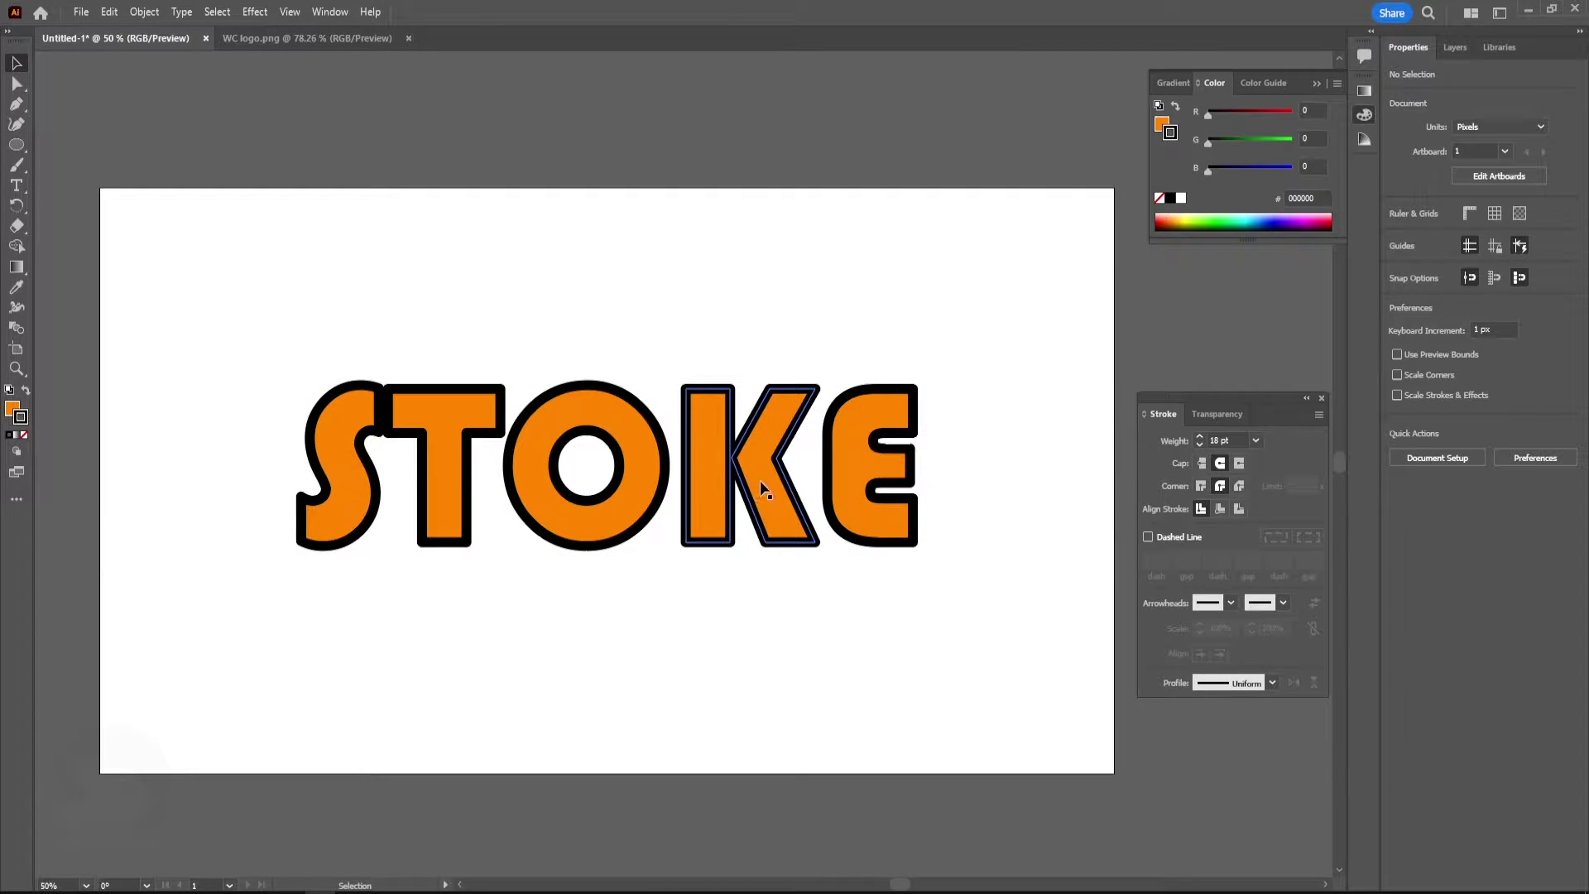
left_click(760, 480)
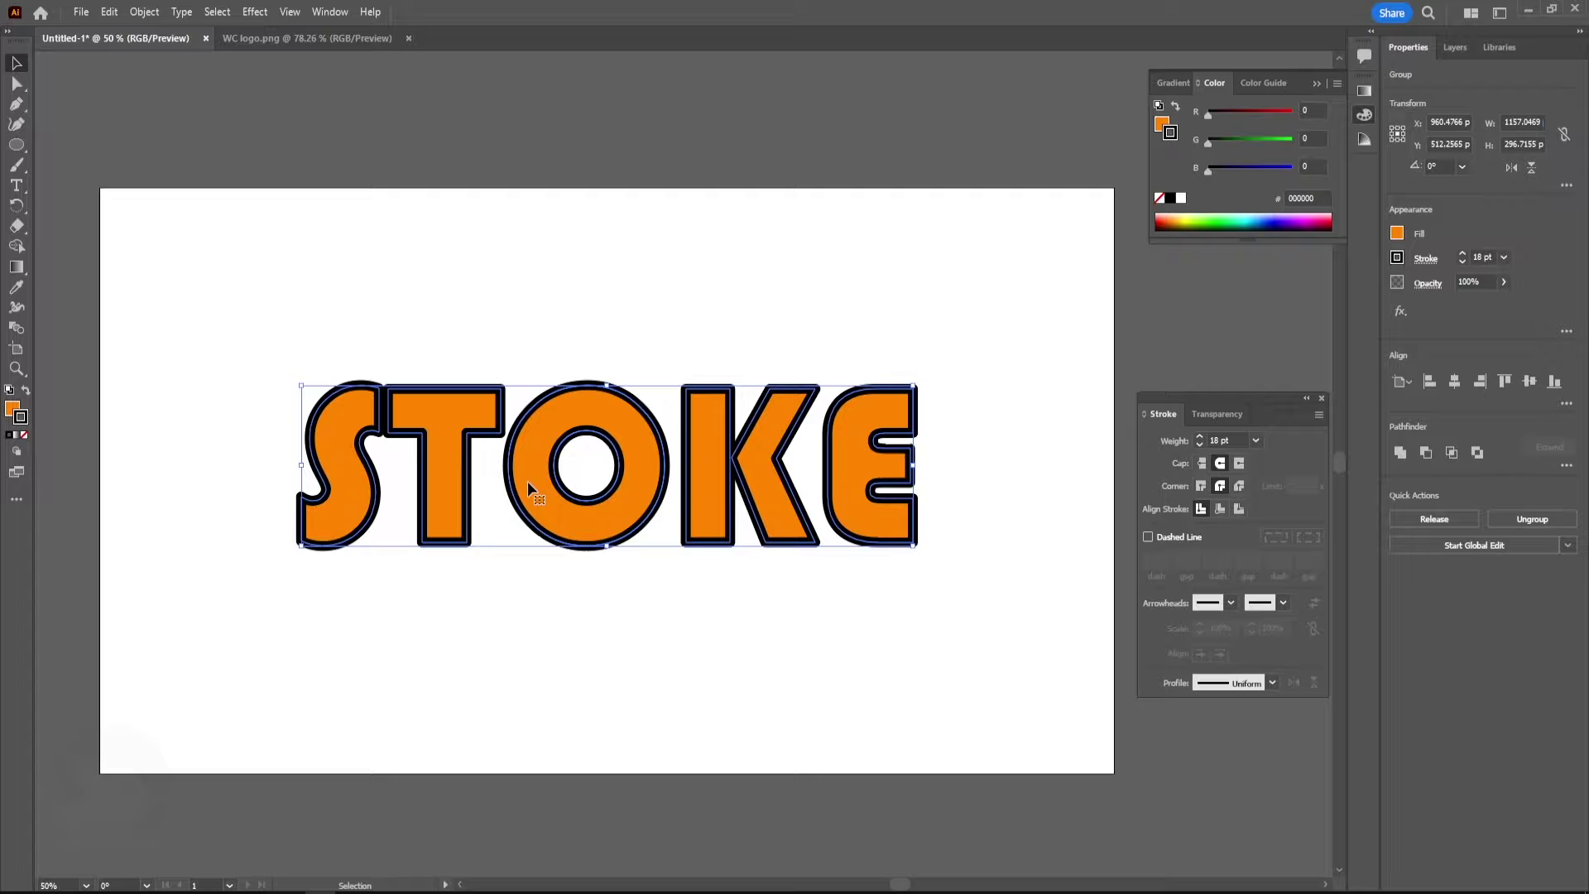
left_click(877, 336)
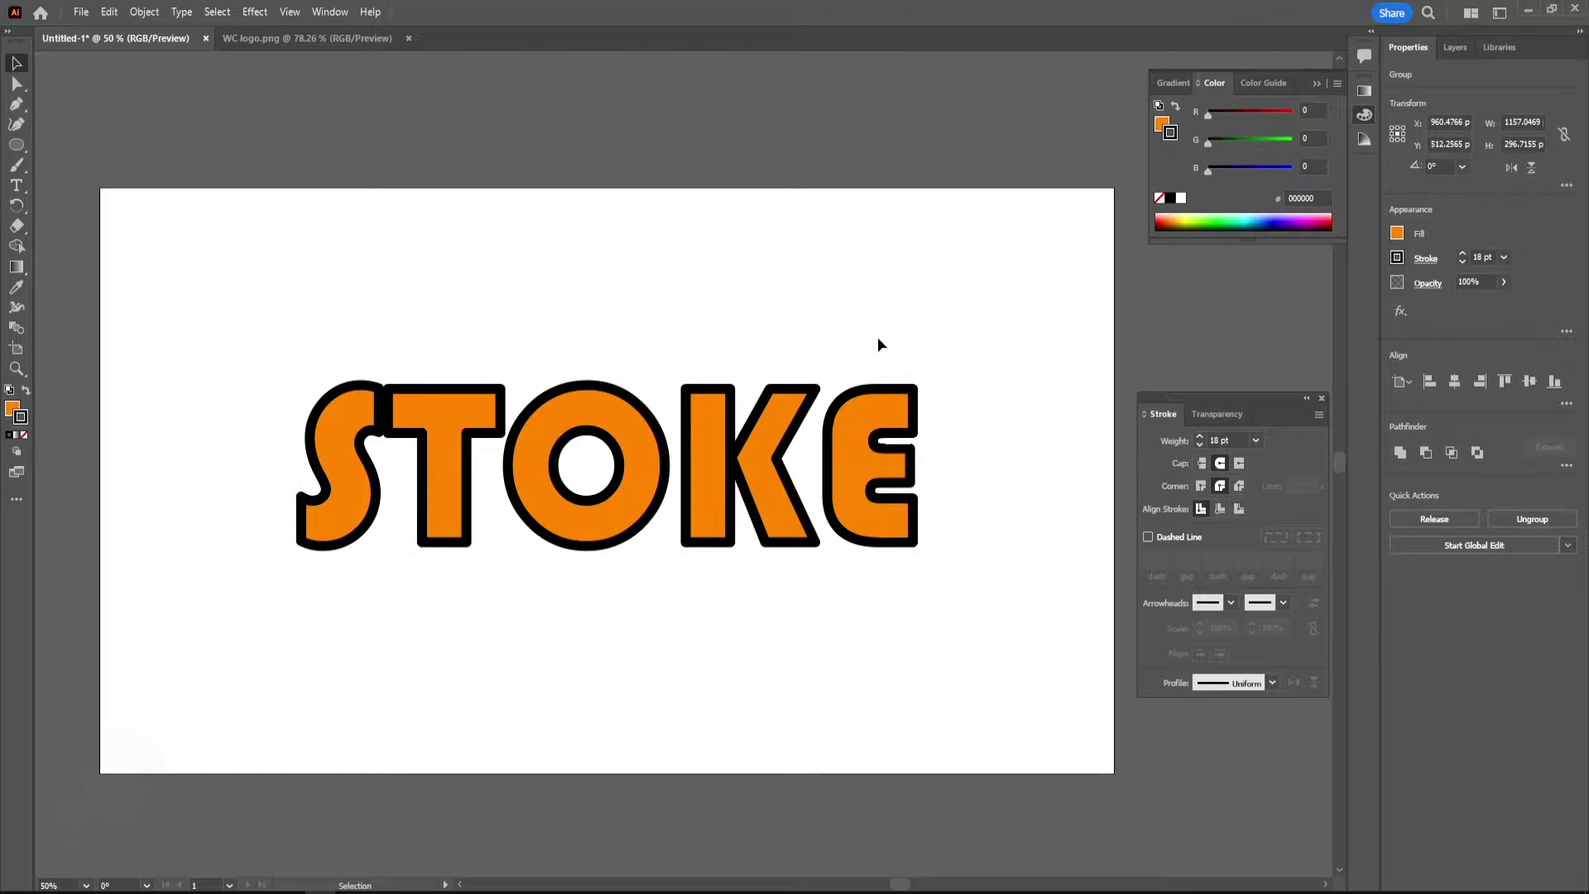
left_click(856, 414)
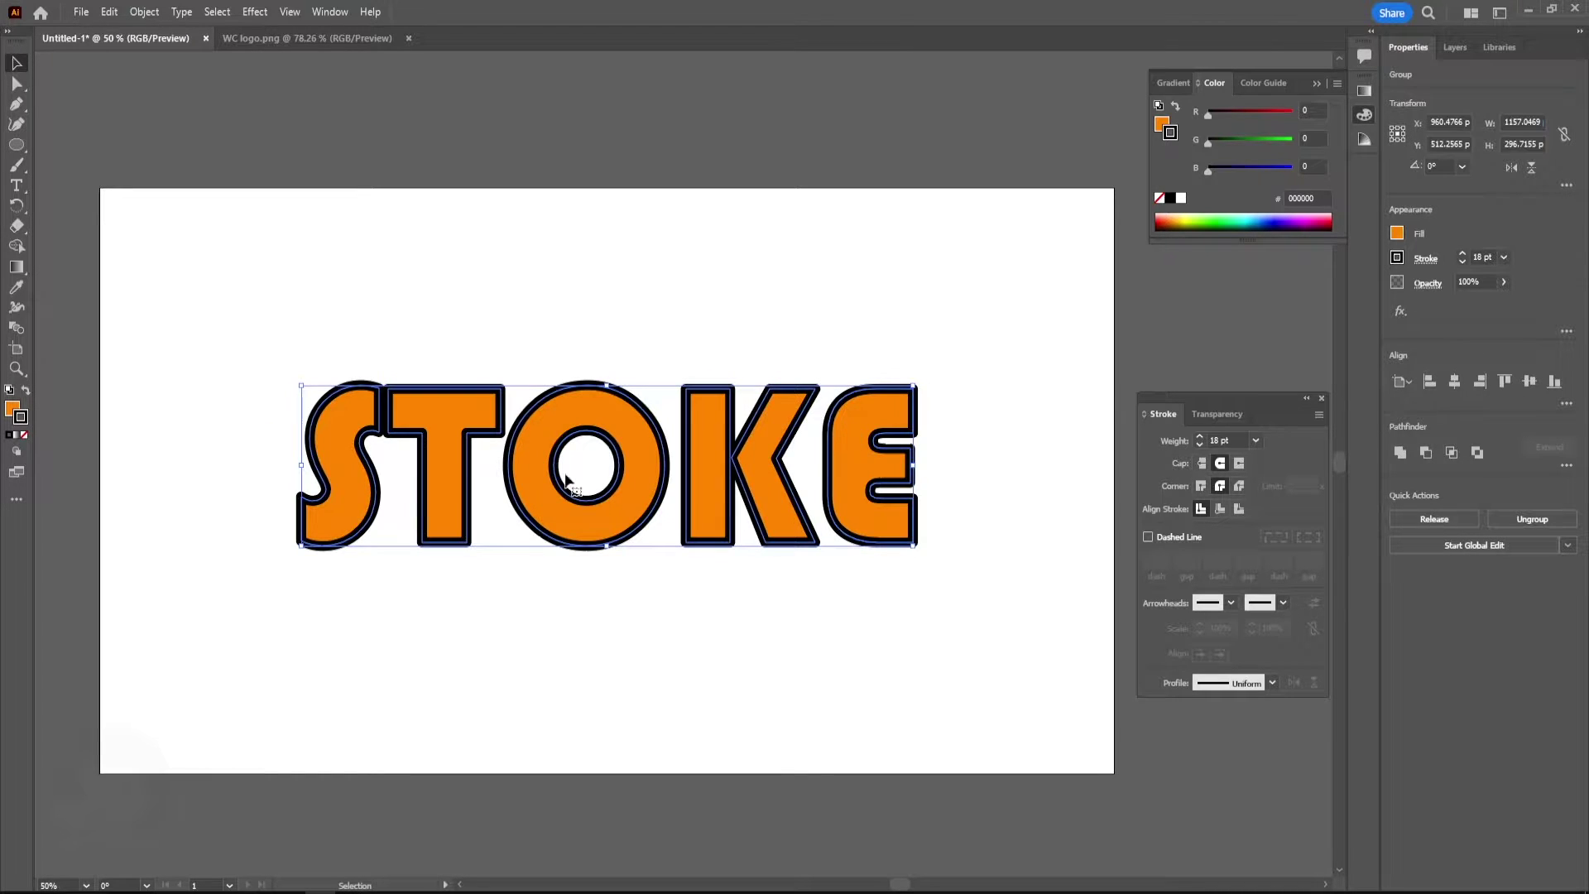
left_click(674, 340)
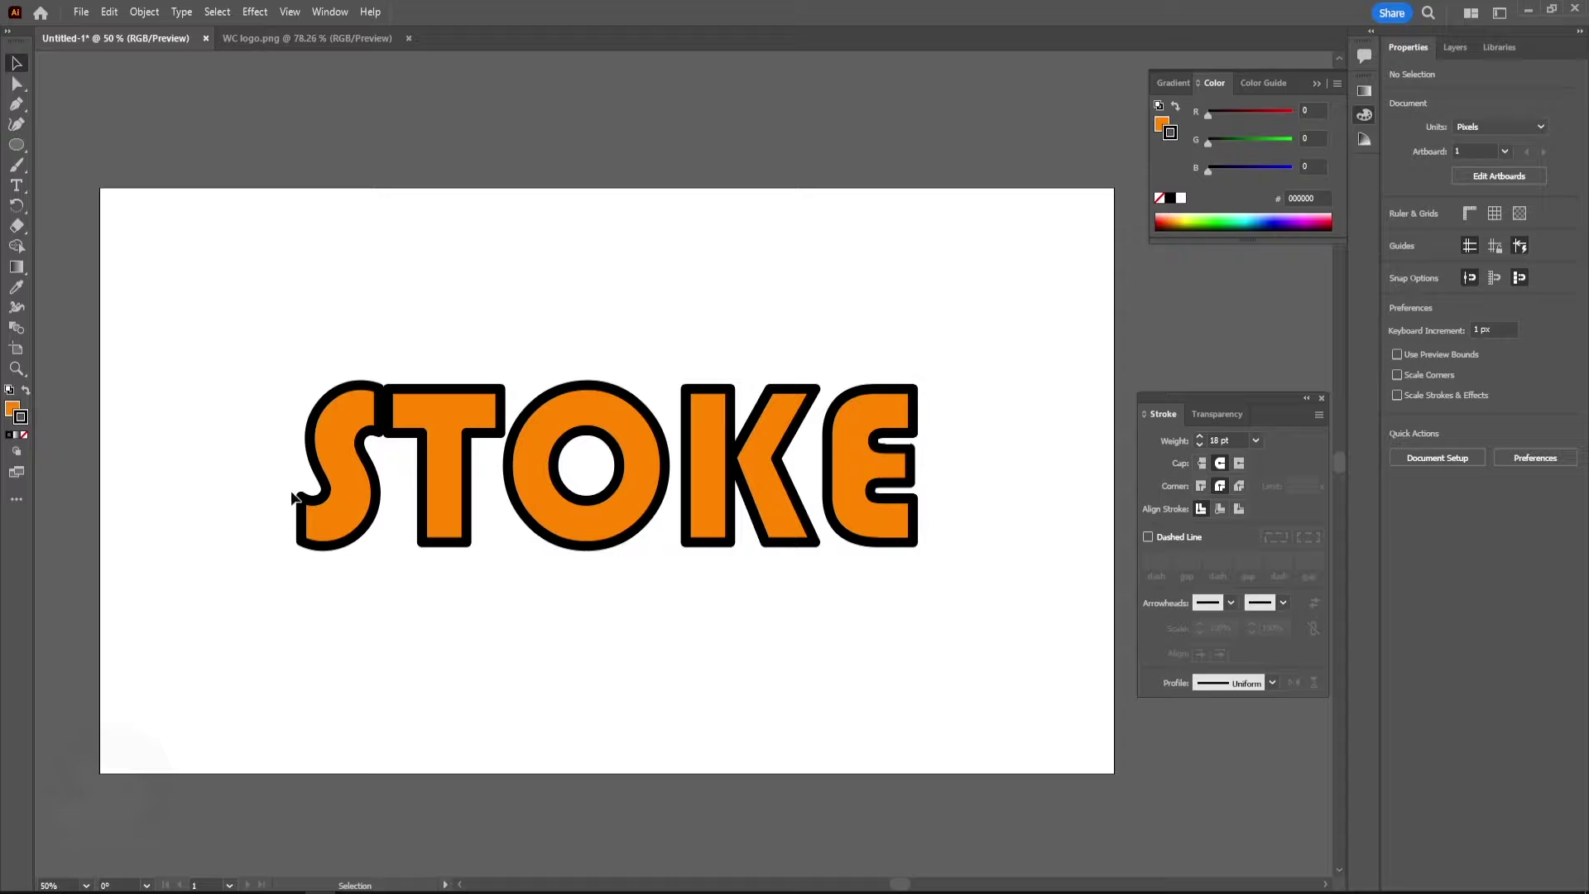
left_click_drag(294, 530, 925, 378)
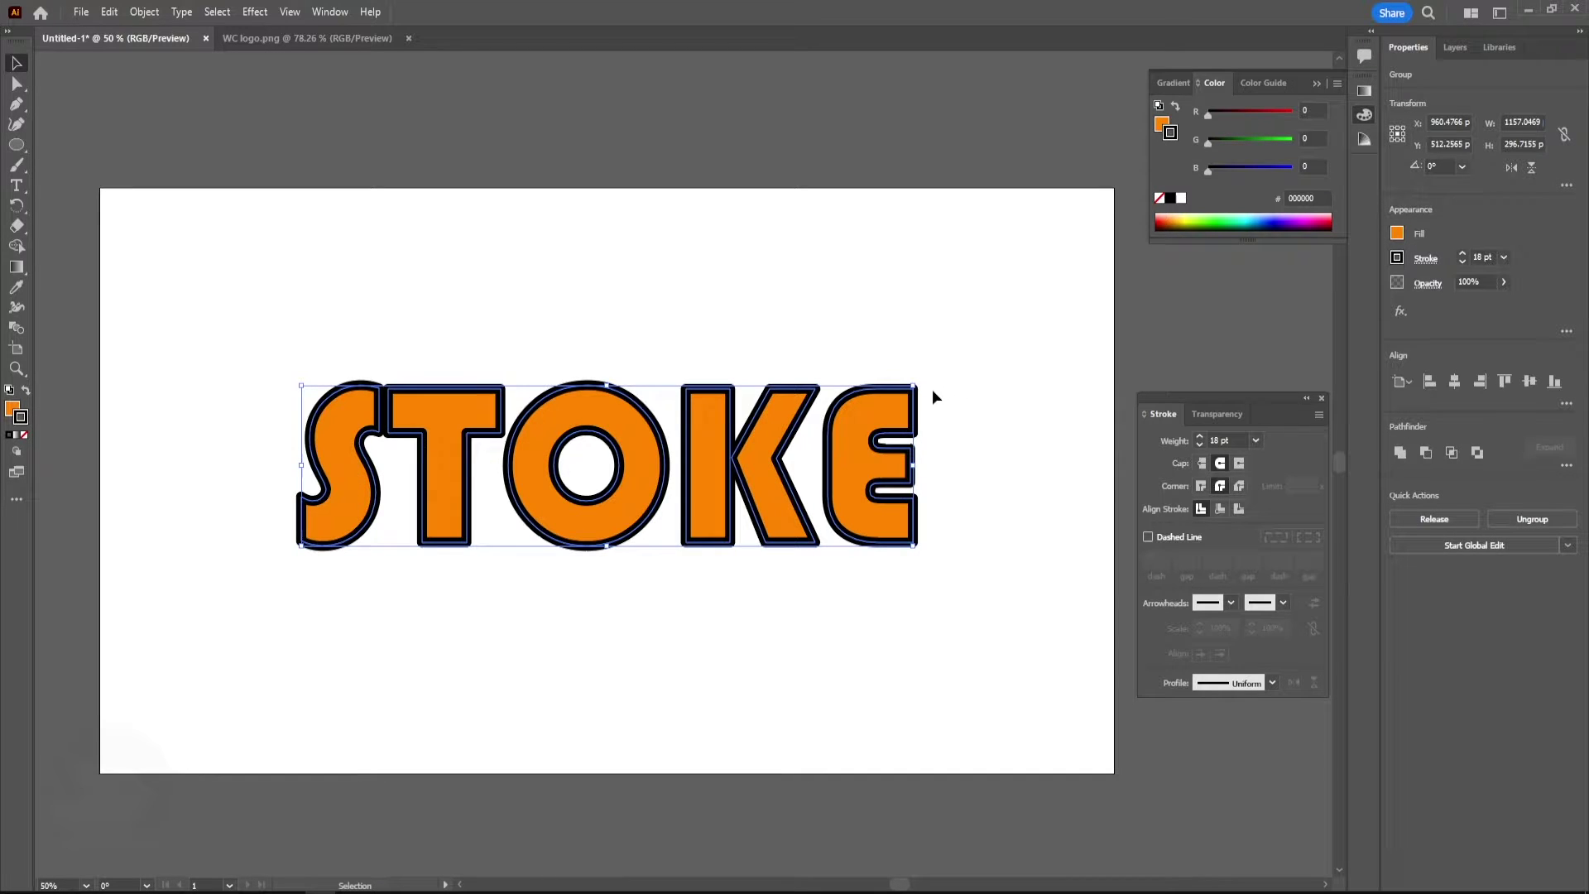
left_click(977, 403)
left_click(884, 420)
mouse_move(912, 389)
left_mouse_down()
mouse_move(523, 493)
mouse_move(815, 353)
mouse_move(834, 426)
mouse_move(1080, 358)
left_mouse_up()
Scale STOKE down to about 1289 px wide and move it right toward the page centre
left_click(642, 539)
left_click(504, 545)
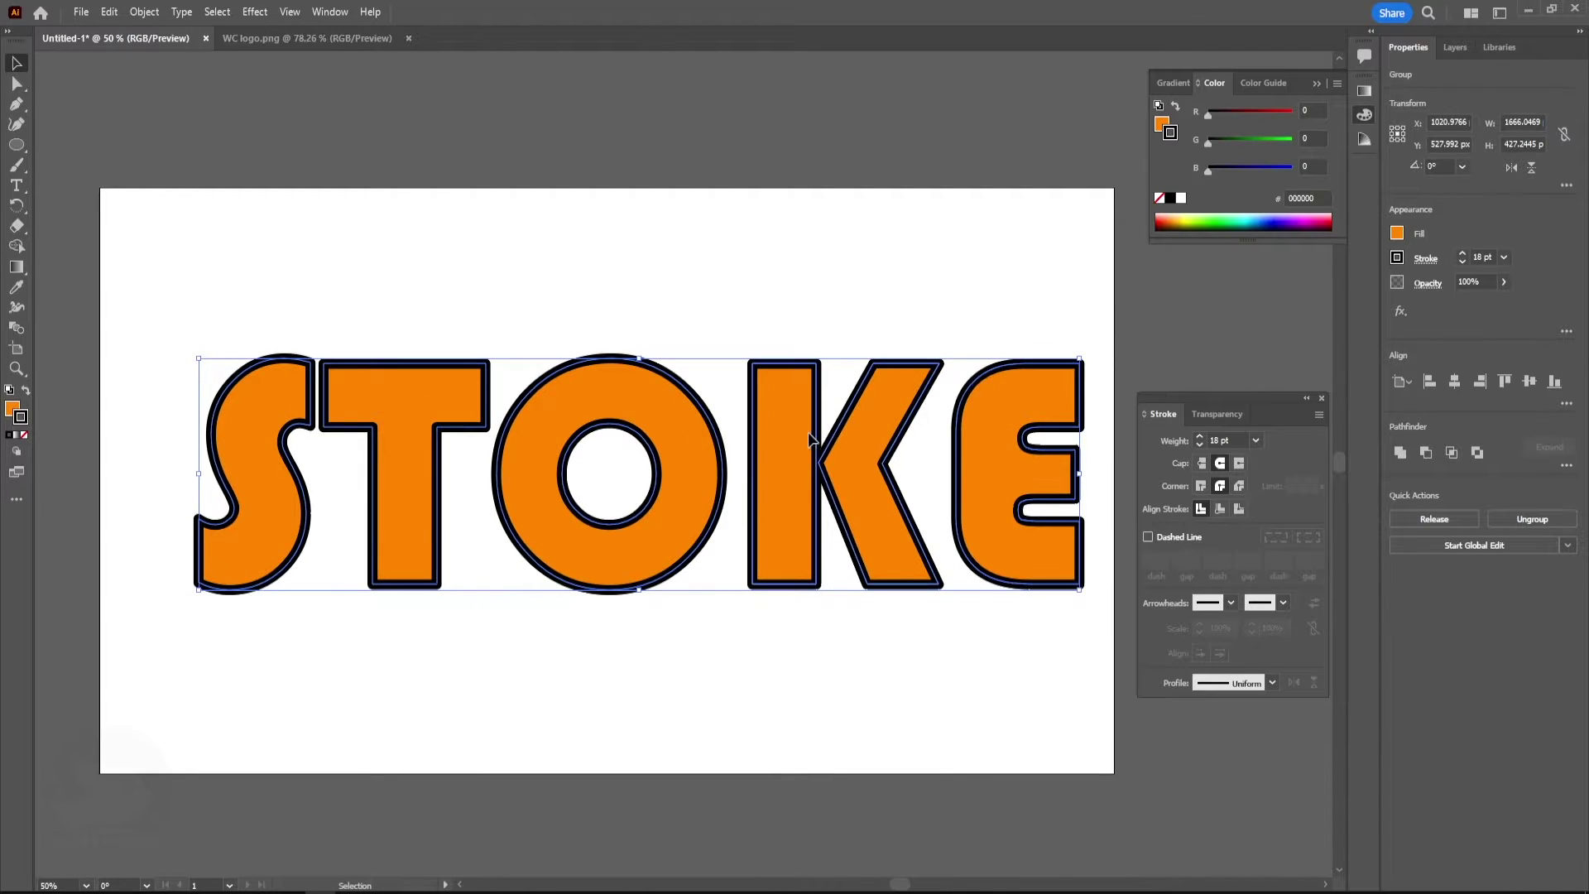
left_click_drag(811, 438, 791, 440)
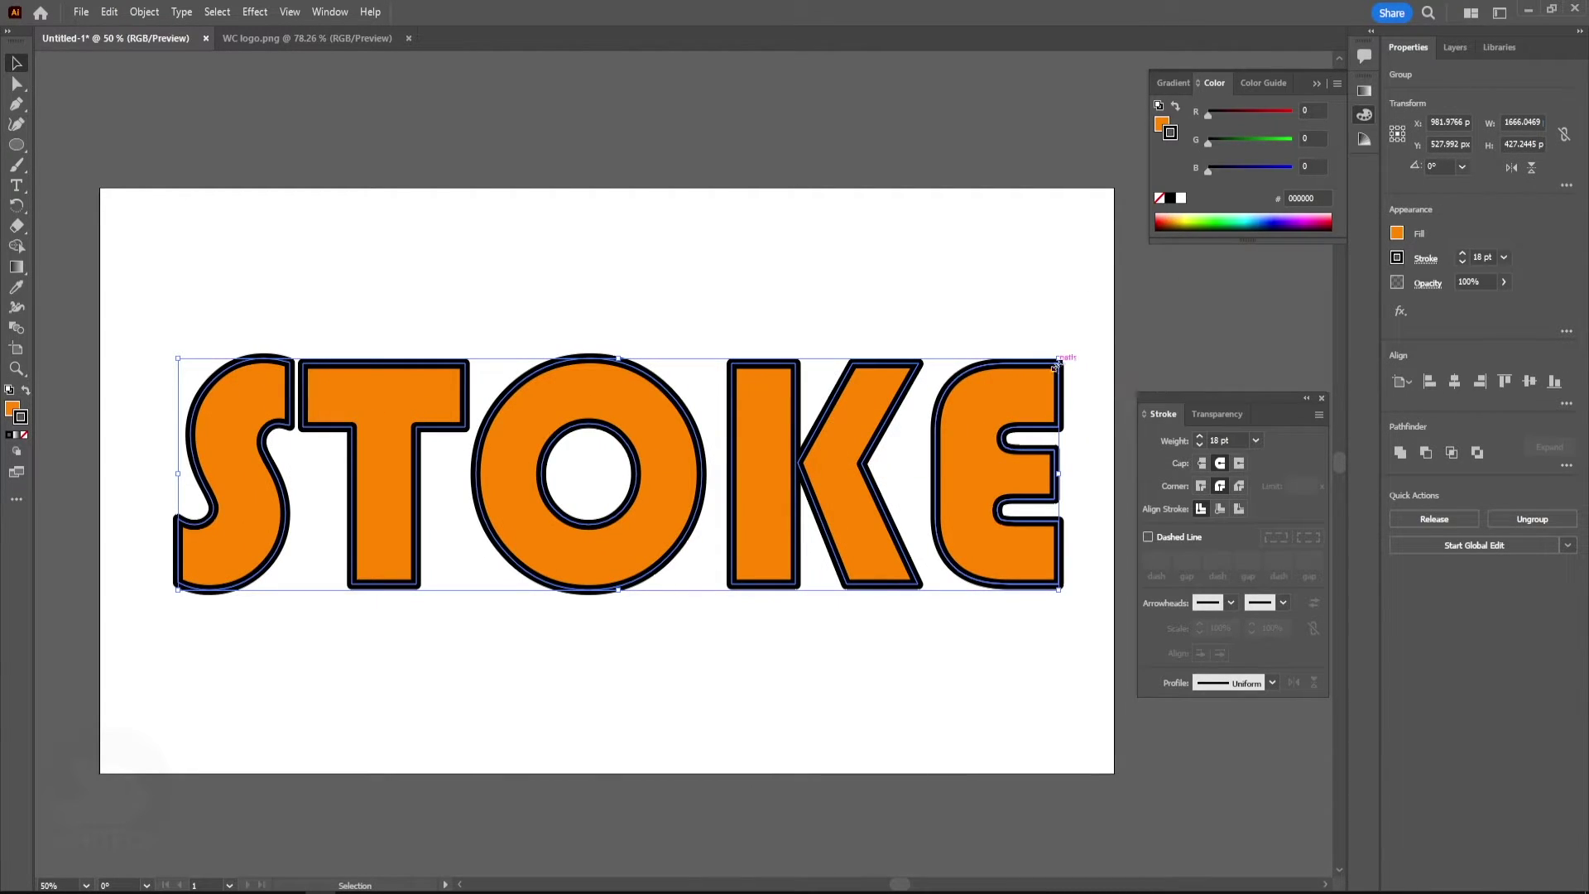
left_click_drag(1057, 362, 958, 415)
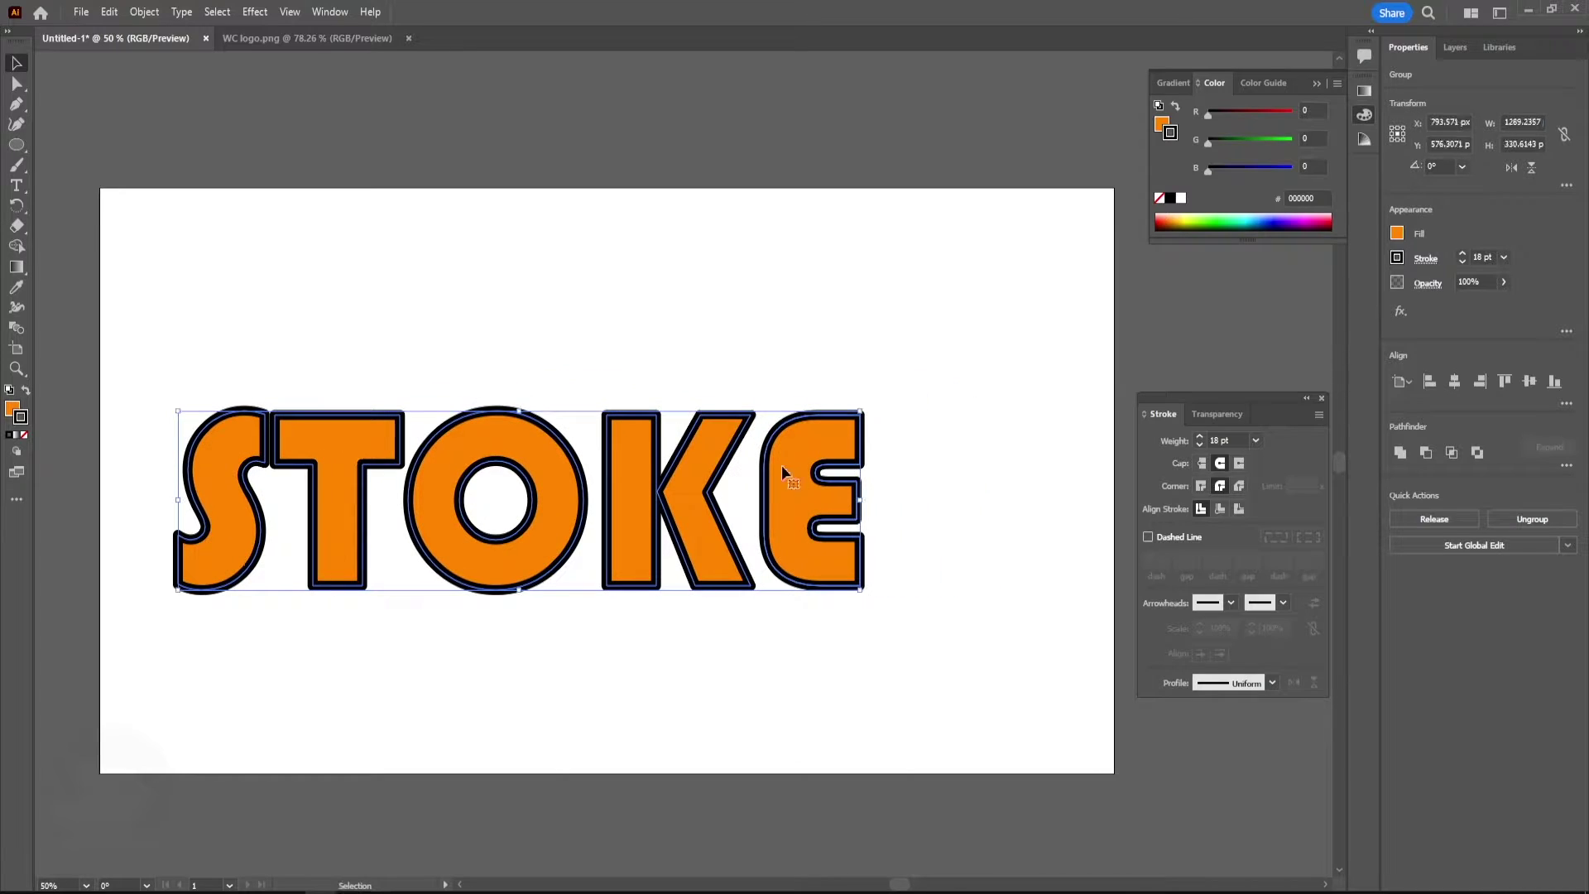
left_click_drag(782, 465, 841, 445)
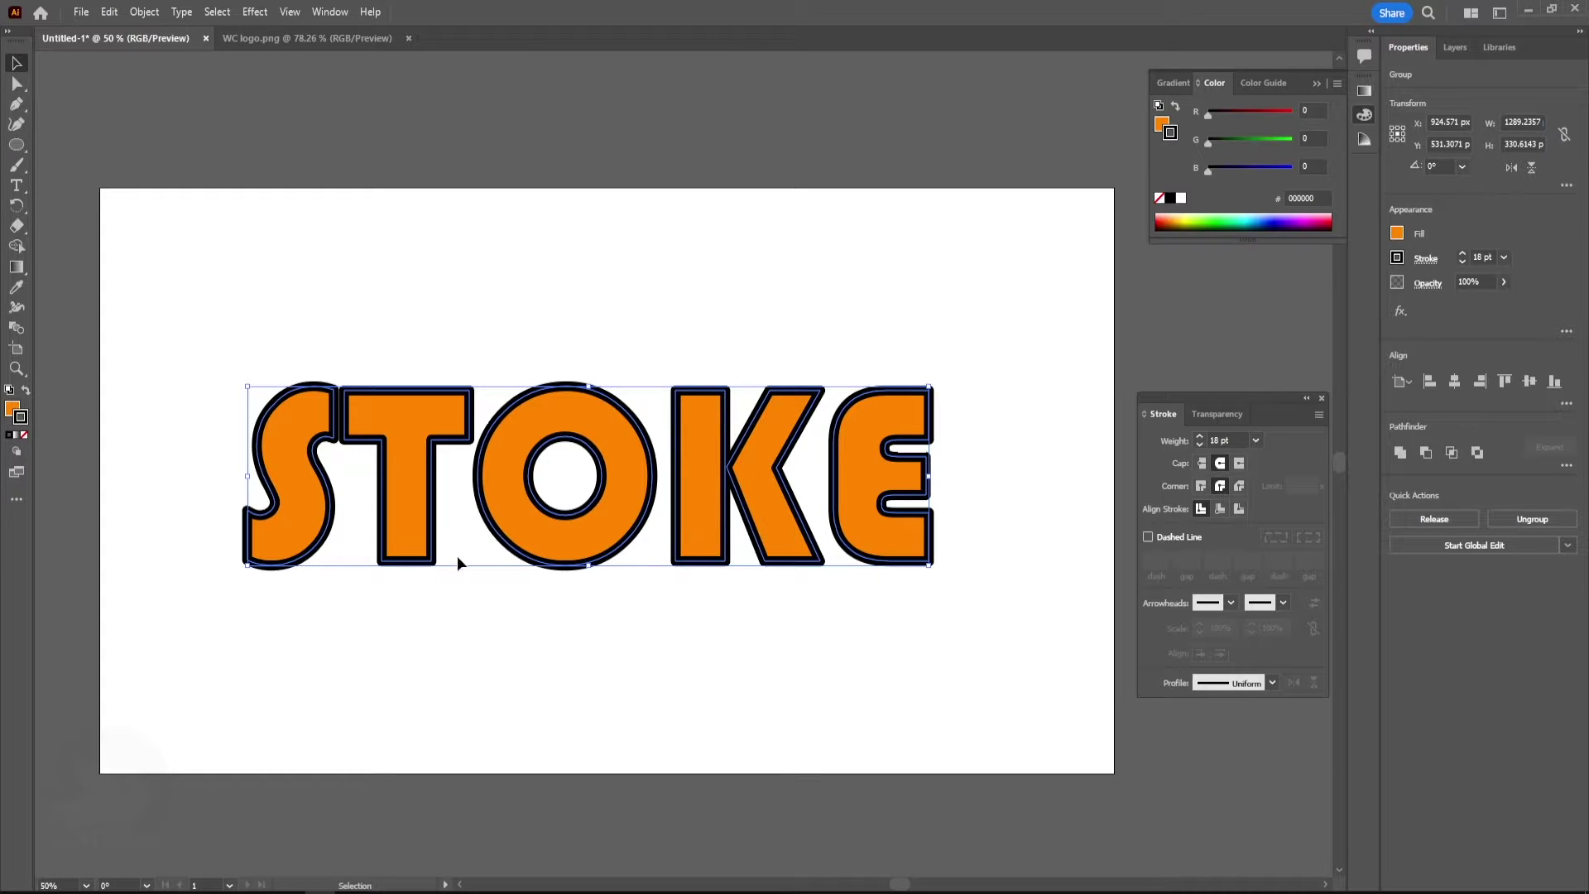
left_click_drag(619, 475, 640, 477)
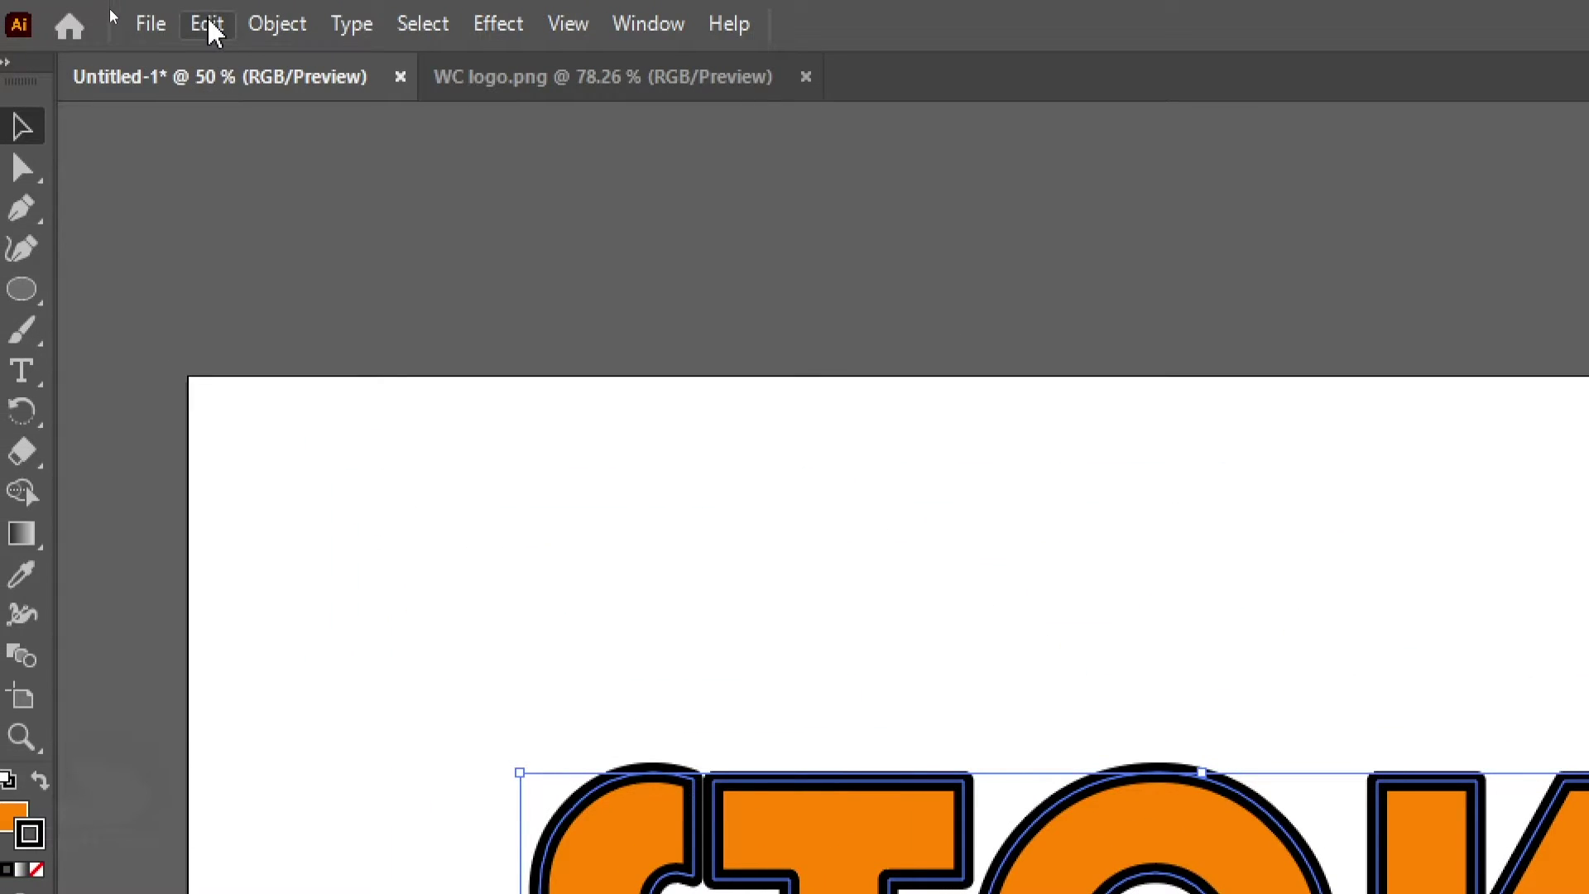
Enable Scale Strokes & Effects in the General preferences and confirm it
left_click(208, 23)
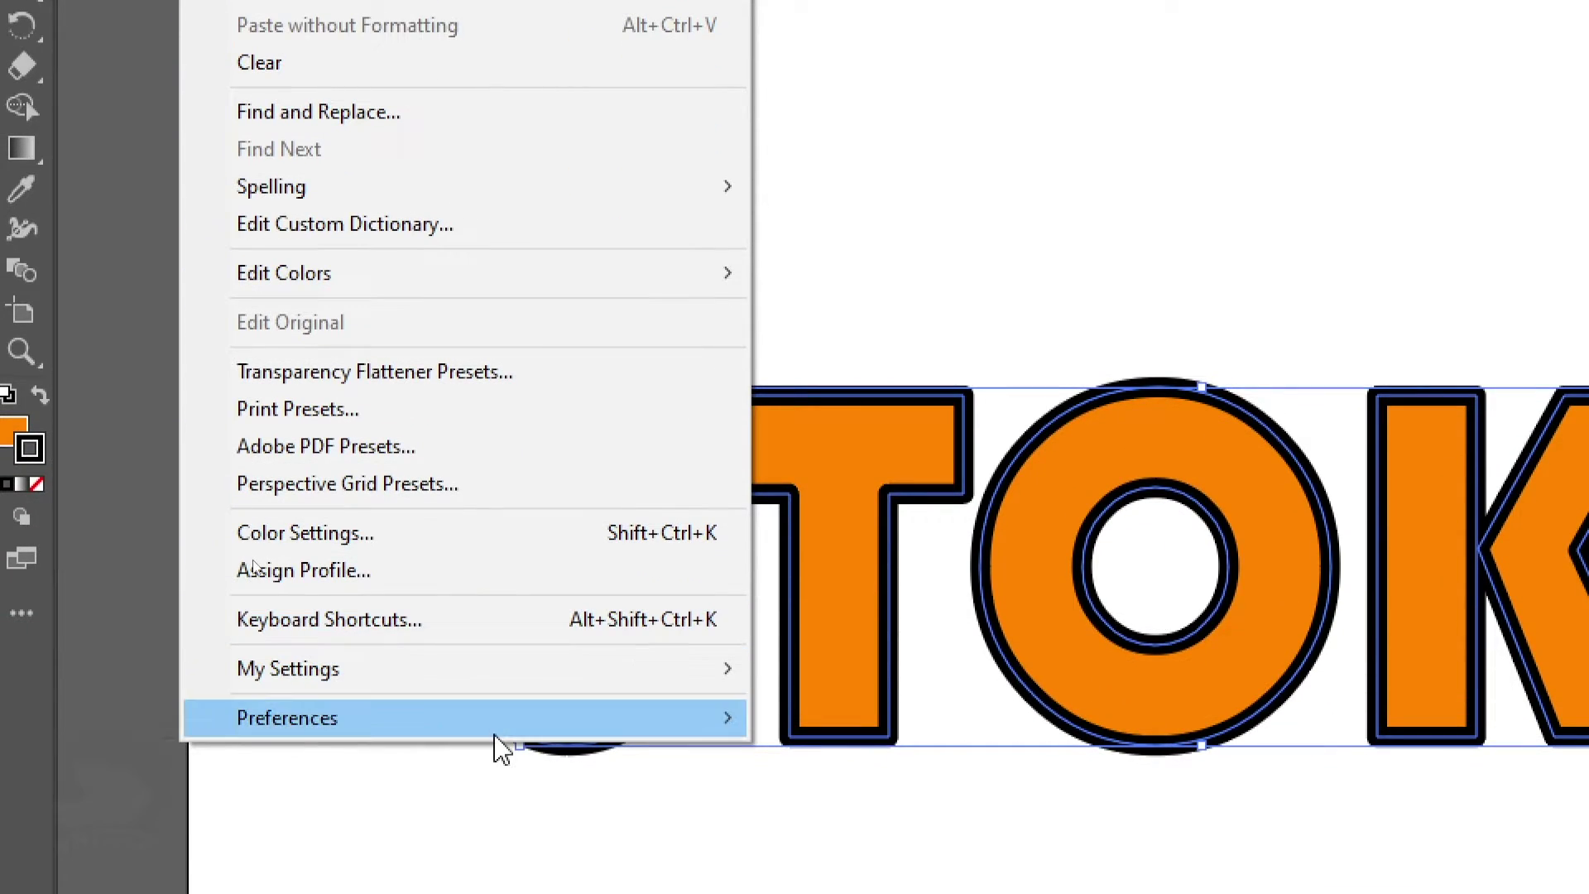
mouse_move(286, 717)
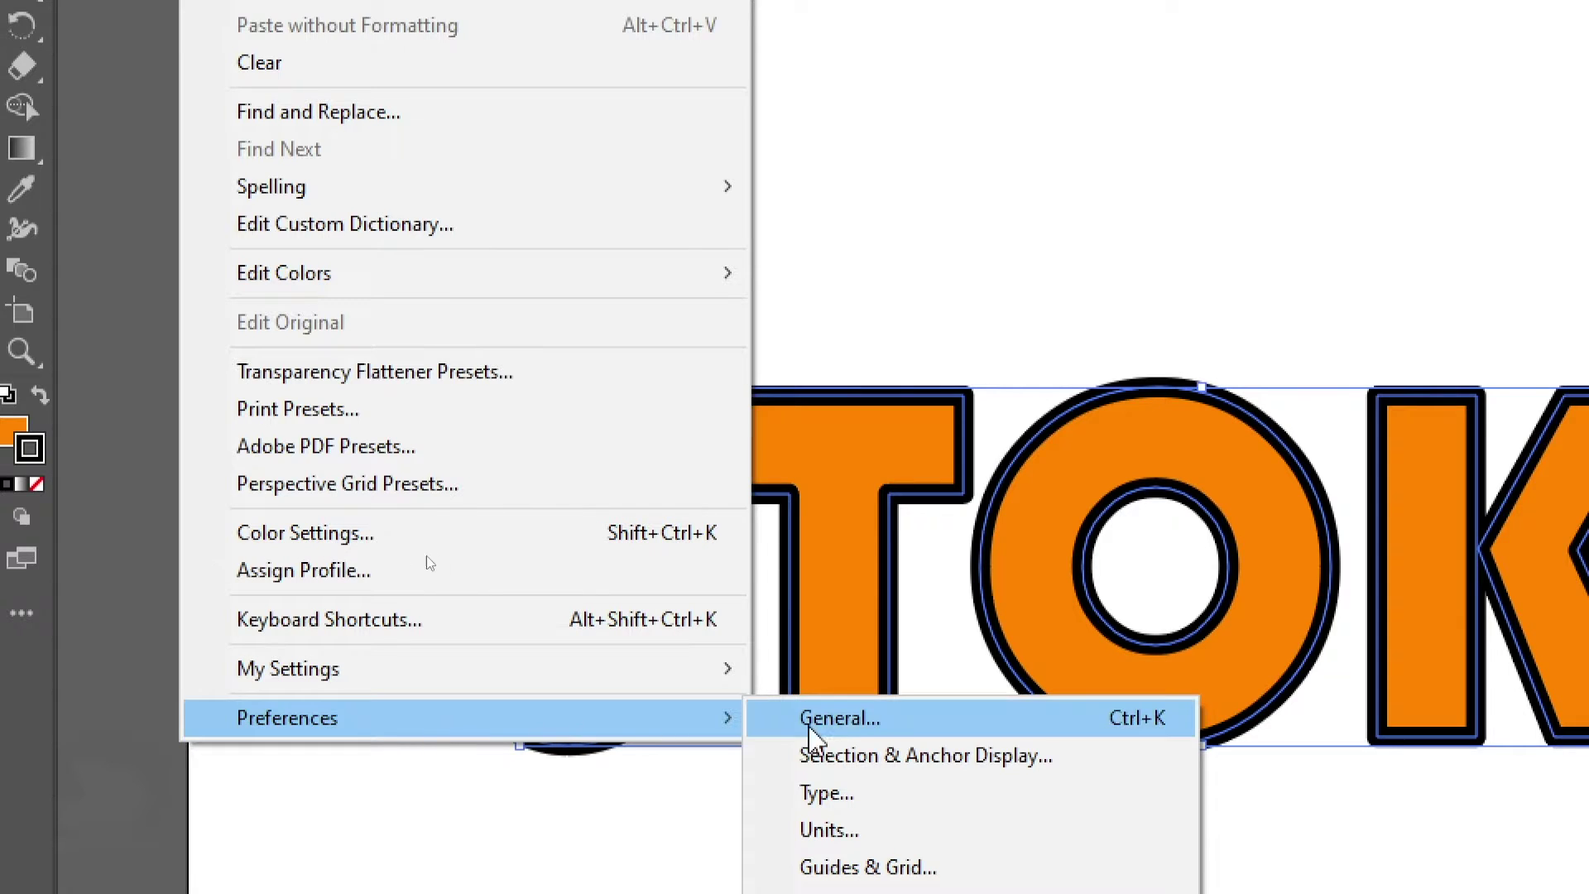
left_click(927, 732)
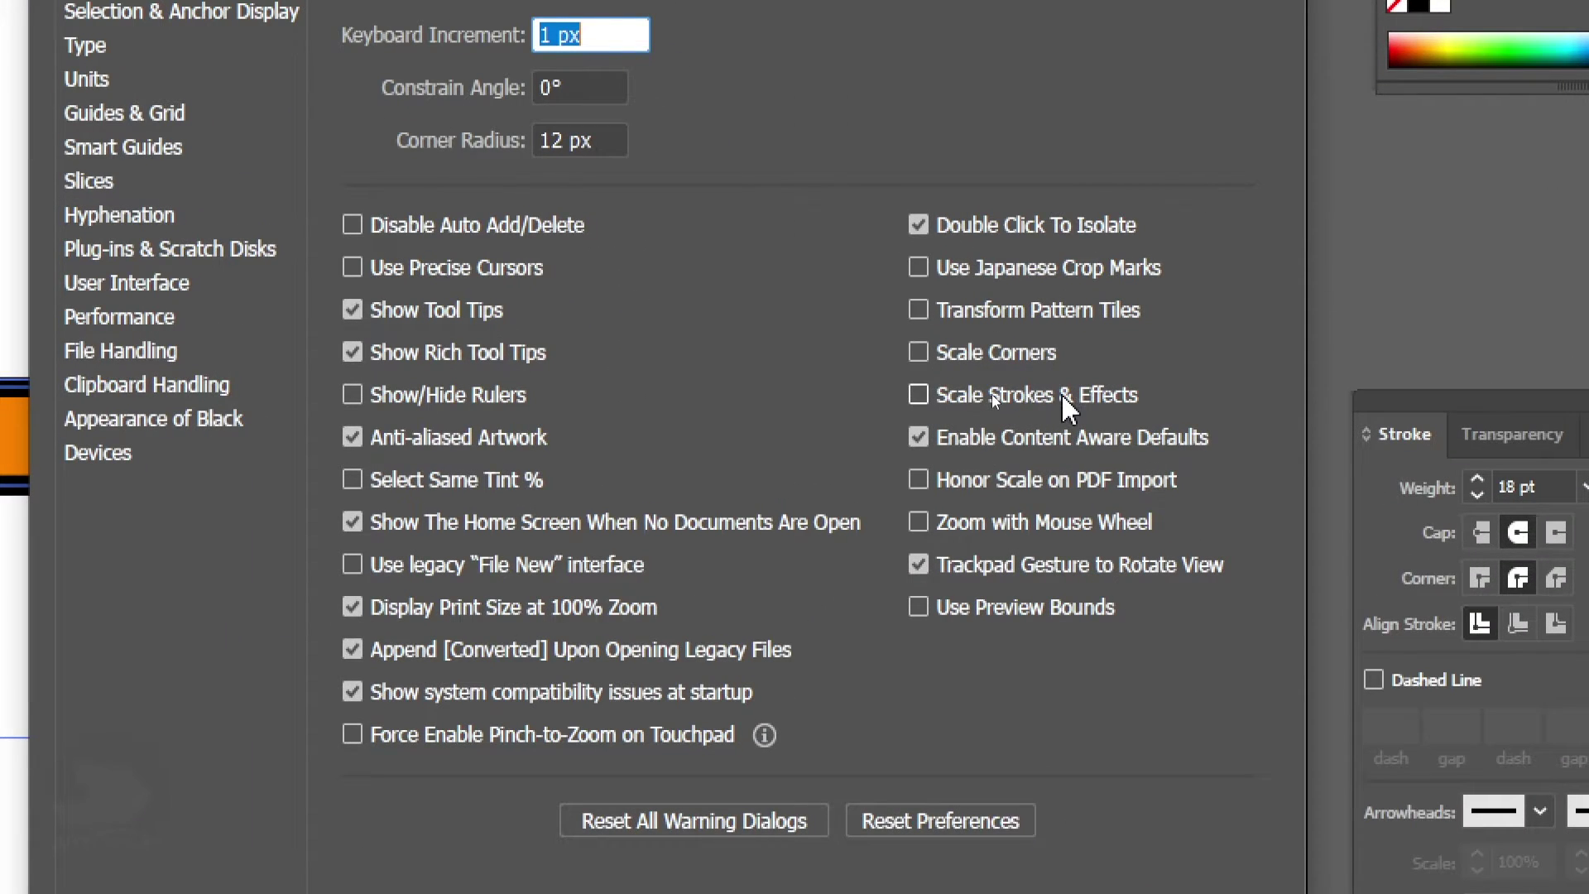
left_click(919, 395)
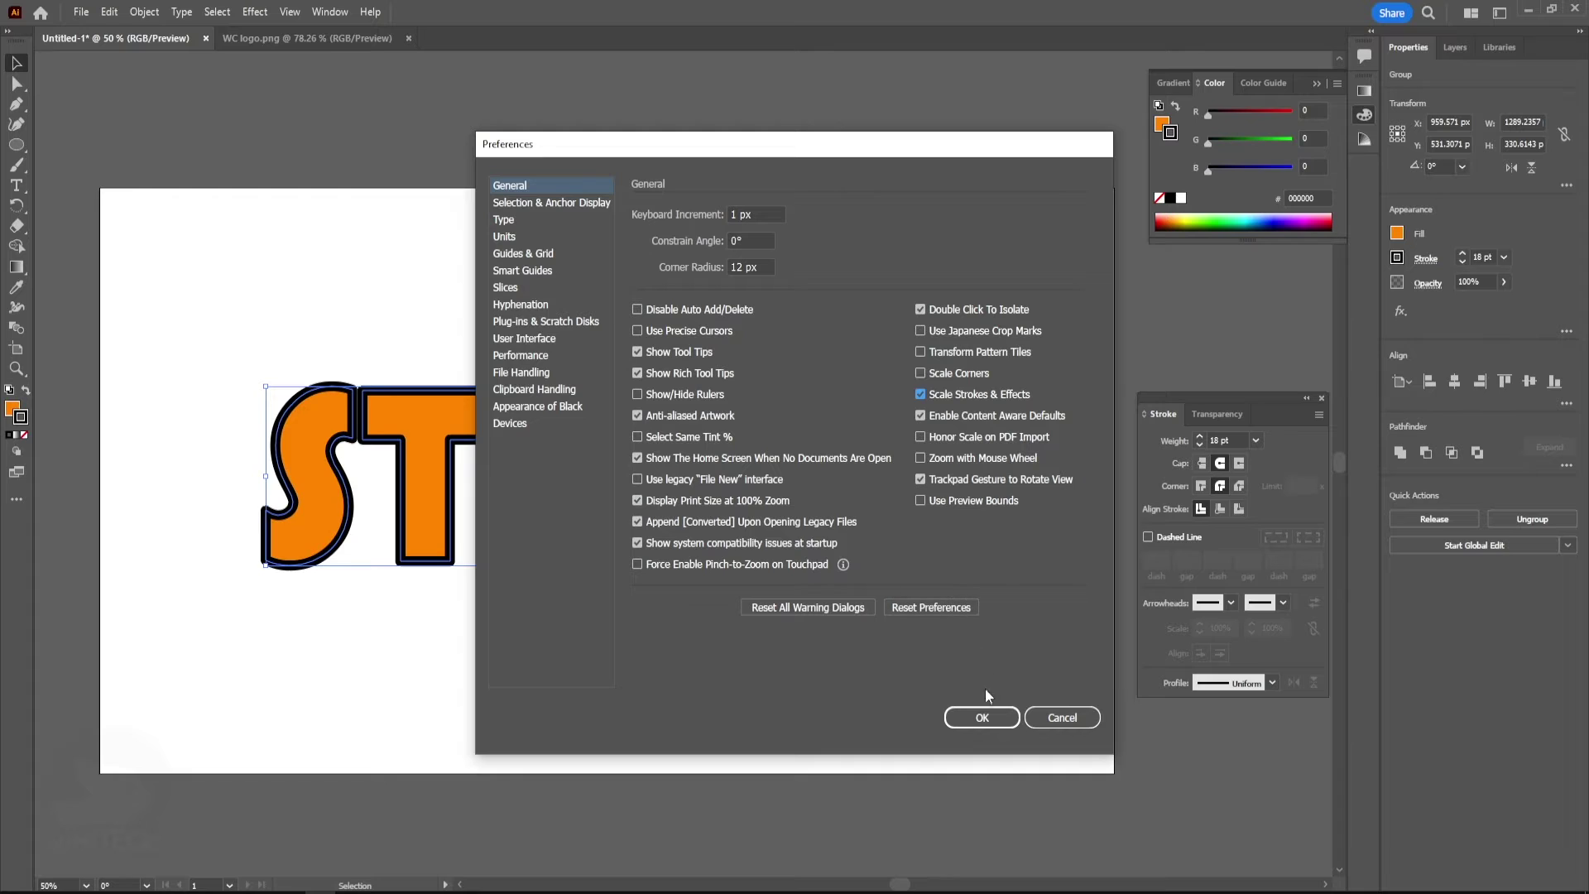
left_click(980, 719)
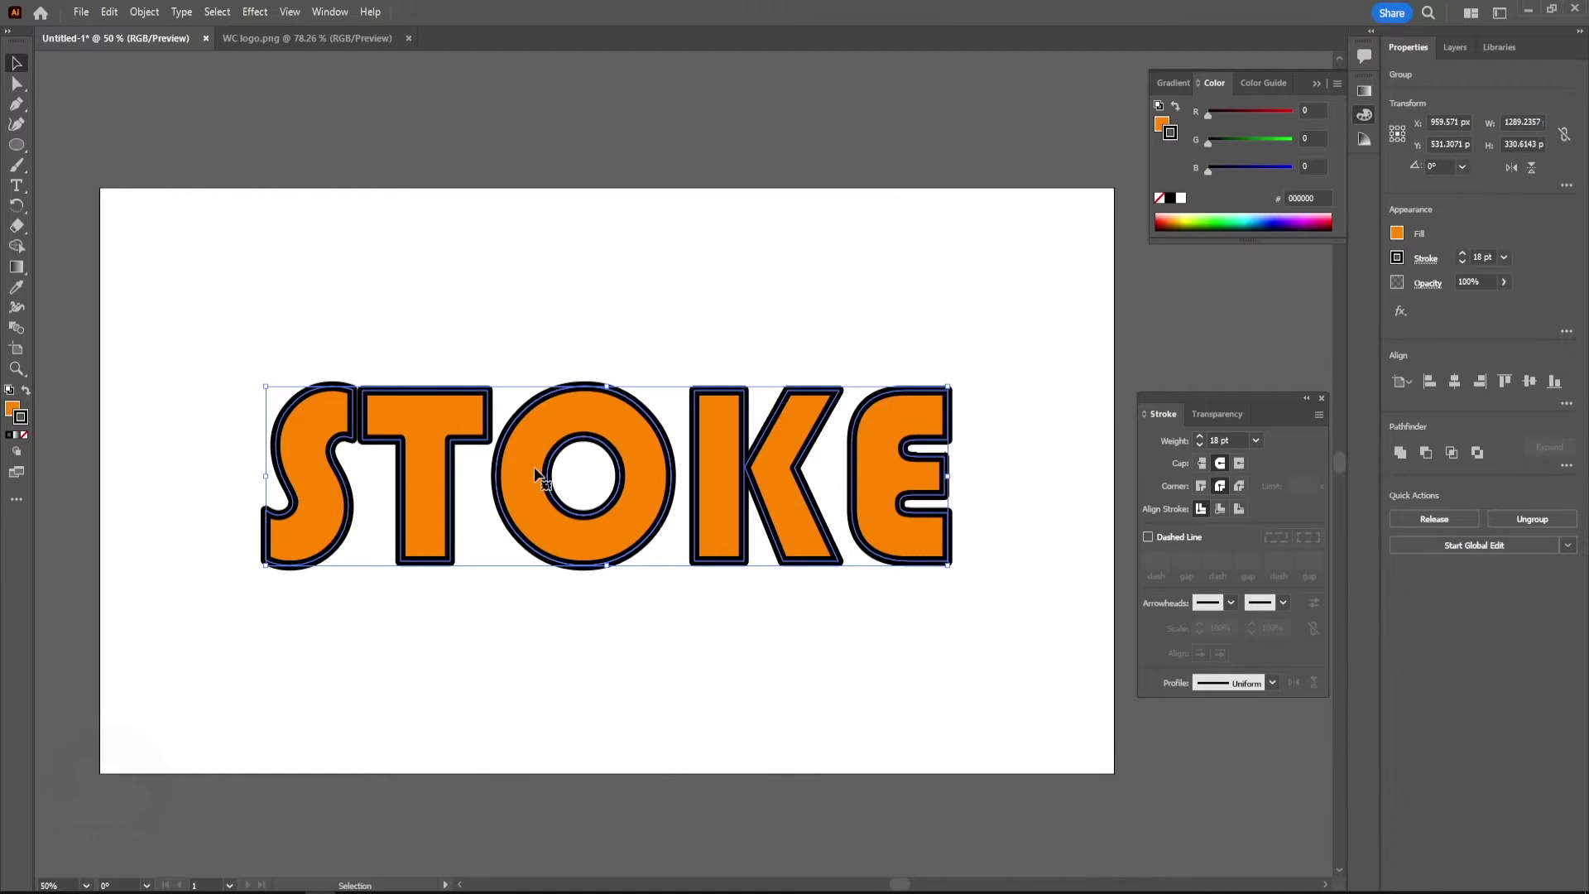
Select STOKE, then shrink and re-enlarge it so its outline scales along
left_click(742, 300)
left_click(669, 468)
mouse_move(948, 385)
left_mouse_down()
mouse_move(585, 503)
mouse_move(1022, 269)
left_mouse_up()
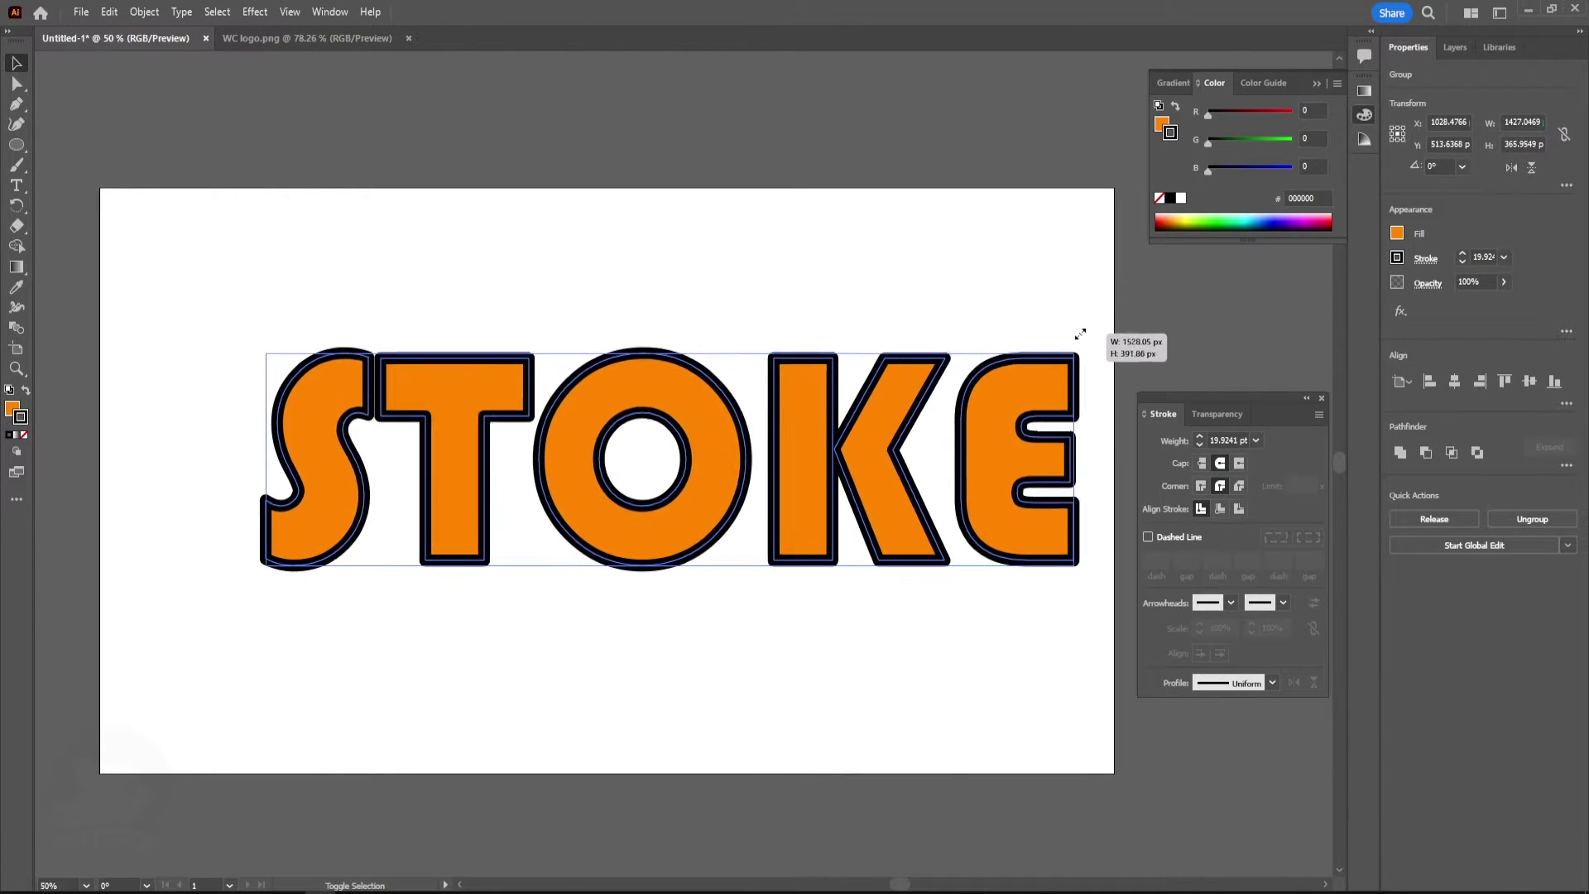
left_click_drag(1022, 369, 1086, 355)
mouse_move(998, 386)
left_mouse_down()
mouse_move(831, 414)
mouse_move(861, 410)
left_mouse_up()
Reselect STOKE, shrink it small, and move it up and left into position
mouse_move(951, 372)
left_mouse_down()
mouse_move(1084, 339)
mouse_move(639, 538)
mouse_move(302, 579)
left_mouse_up()
mouse_move(248, 571)
left_mouse_down()
mouse_move(401, 551)
mouse_move(997, 331)
left_mouse_up()
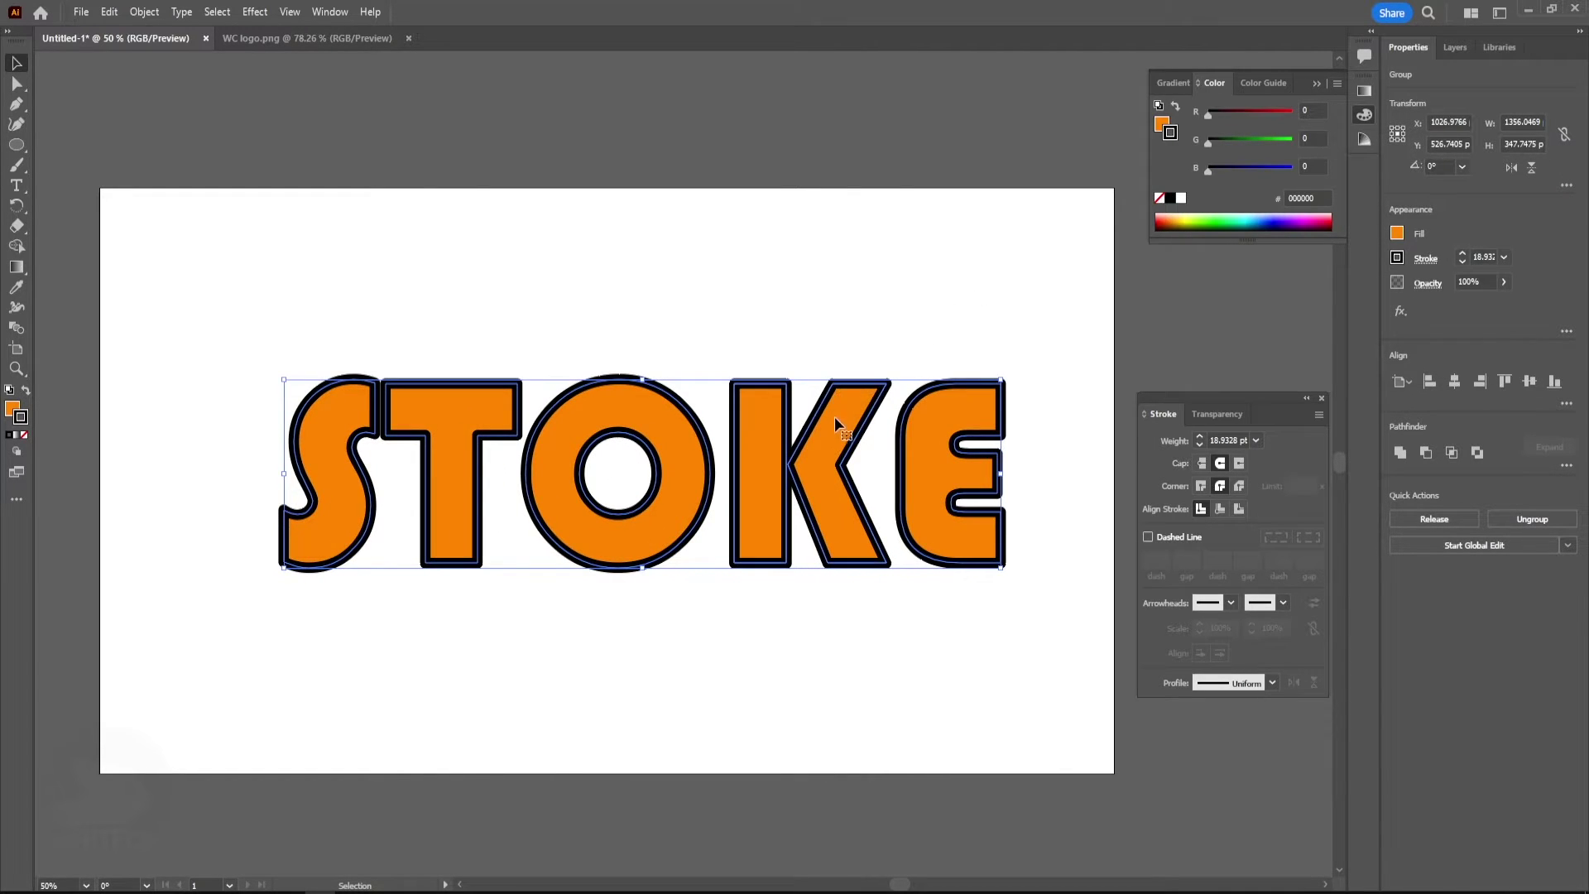
left_click_drag(834, 415, 813, 406)
left_click(837, 285)
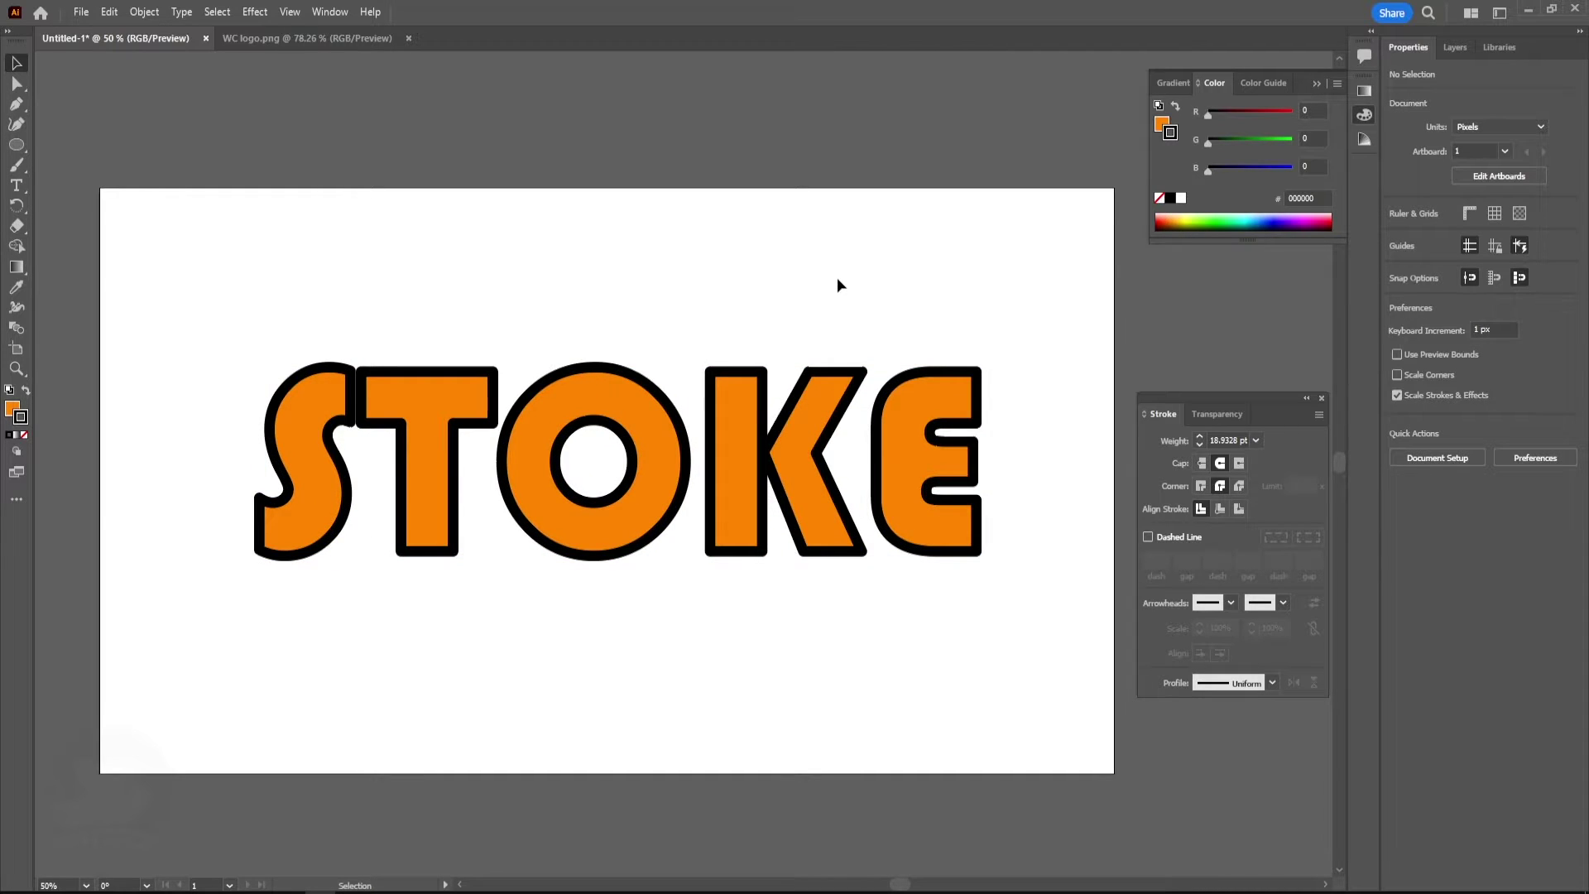
left_click(822, 427)
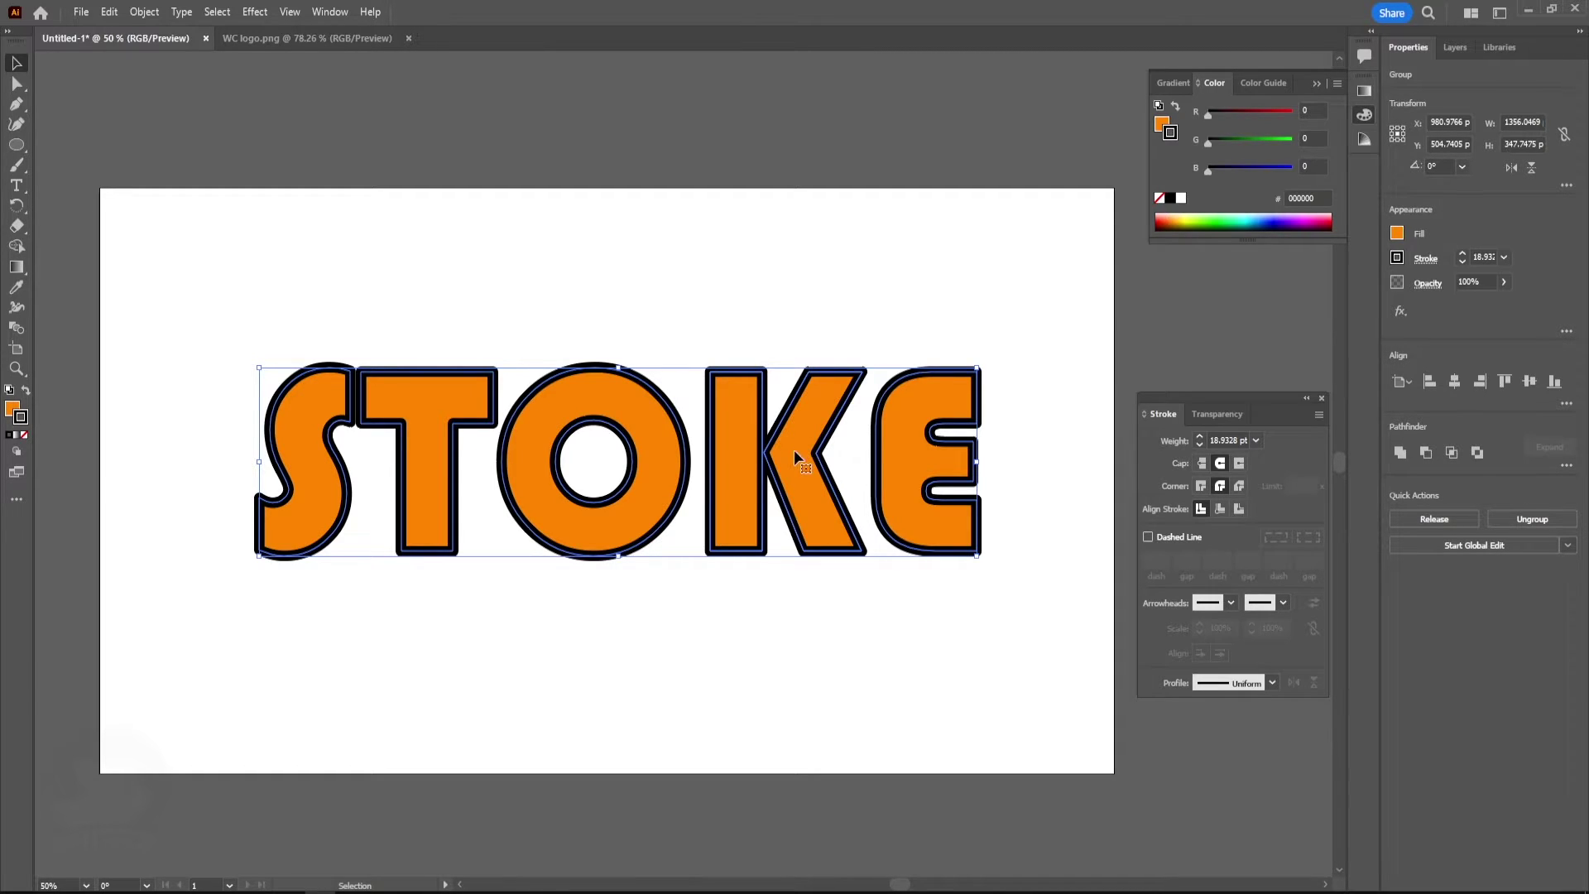
left_click_drag(793, 449, 781, 426)
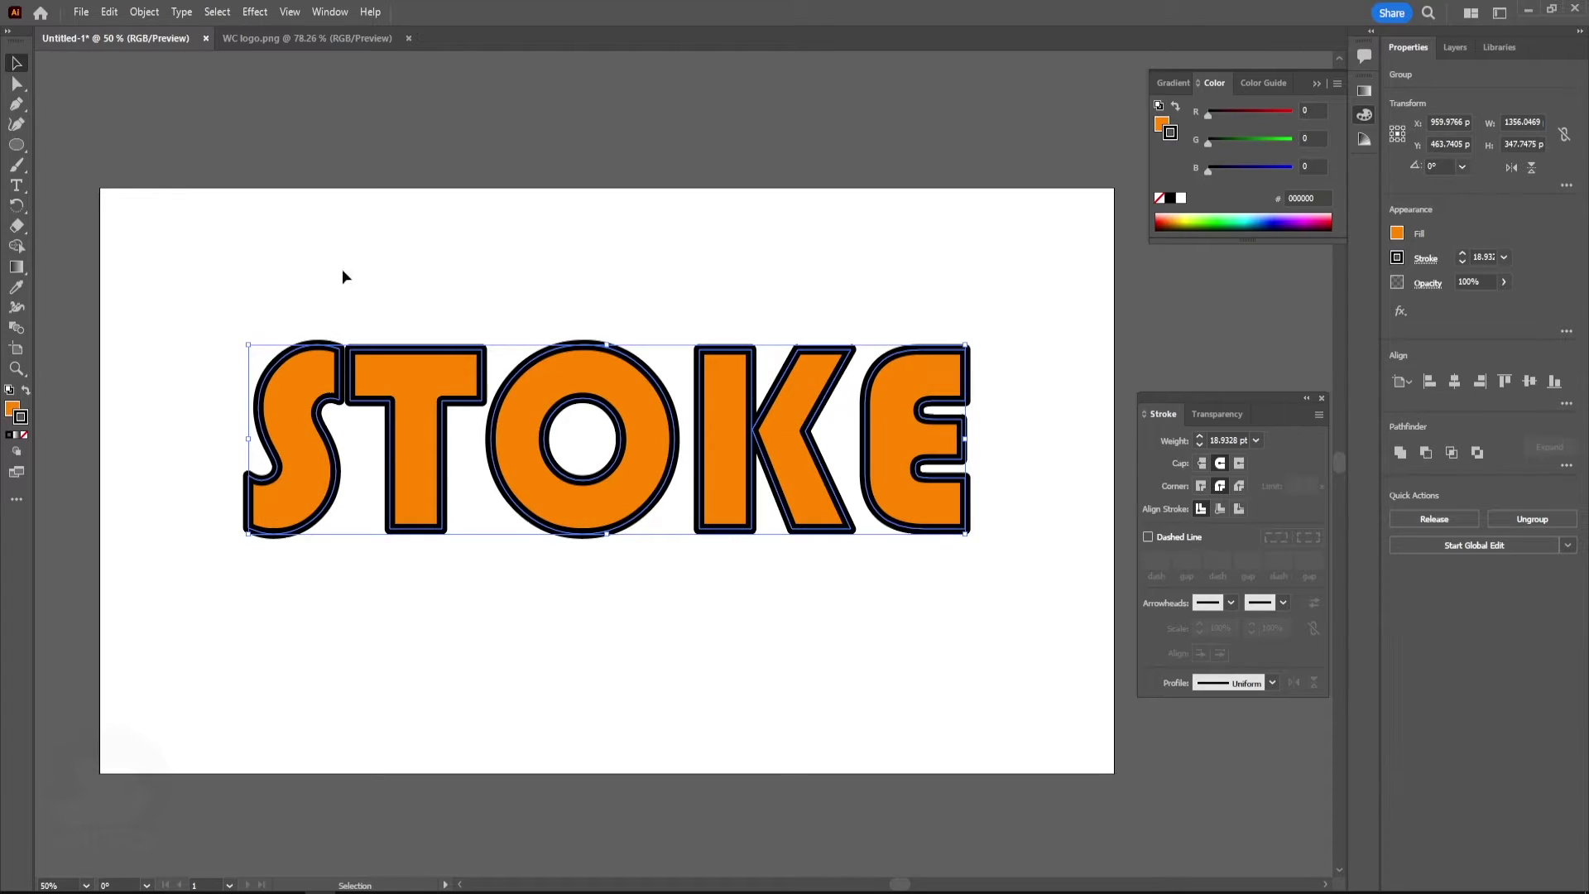
Disable Scale Strokes & Effects in the General preferences and confirm it
left_click(109, 12)
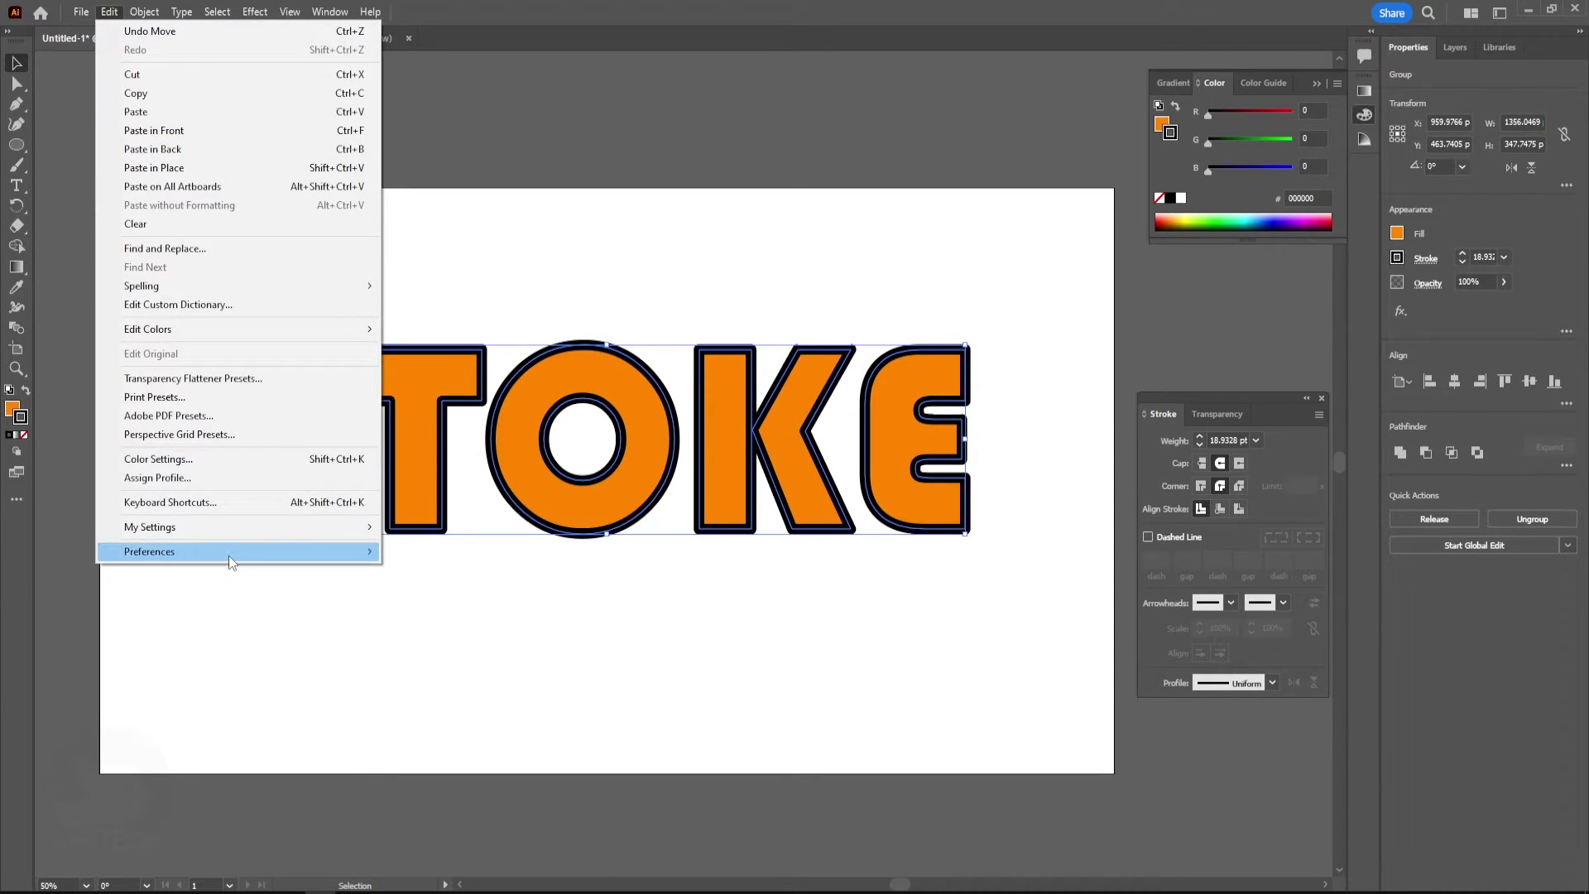
mouse_move(236, 551)
left_click(409, 553)
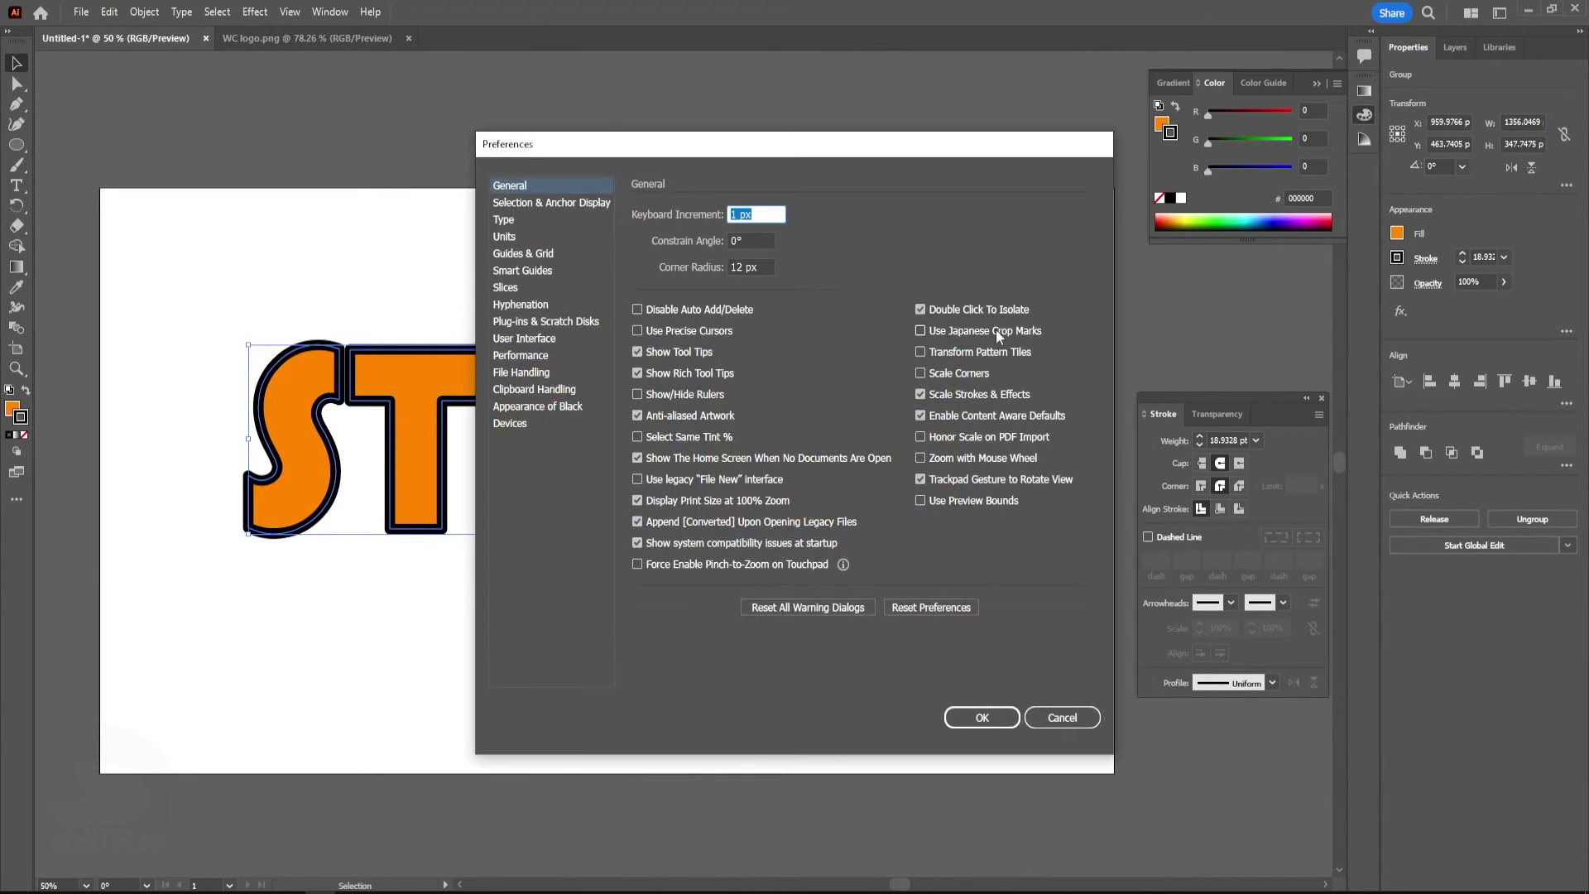
left_click(919, 394)
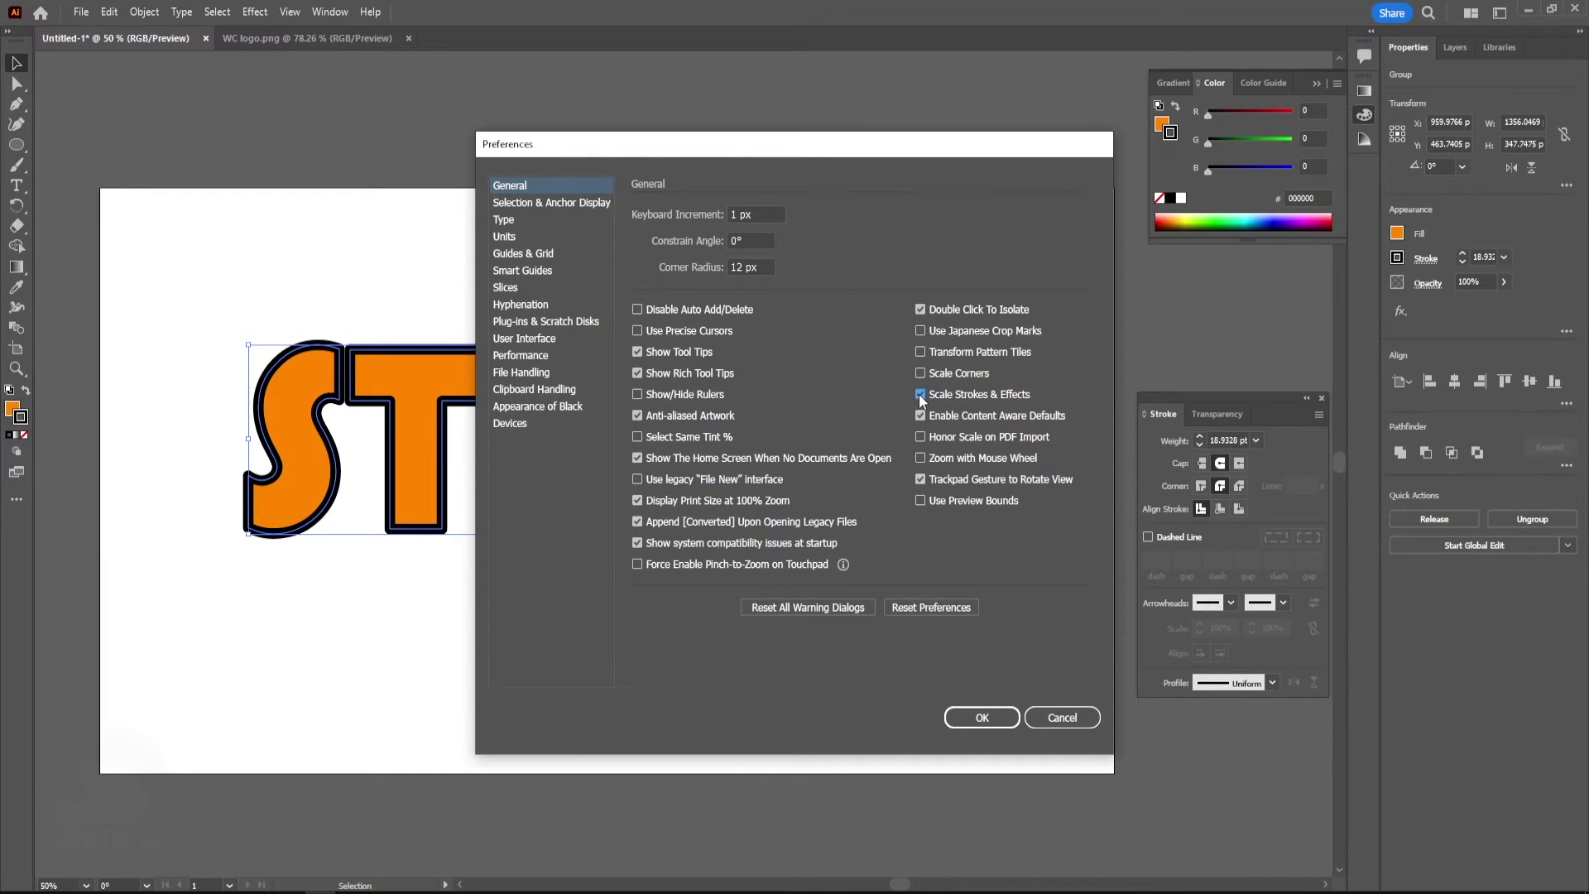
left_click(982, 717)
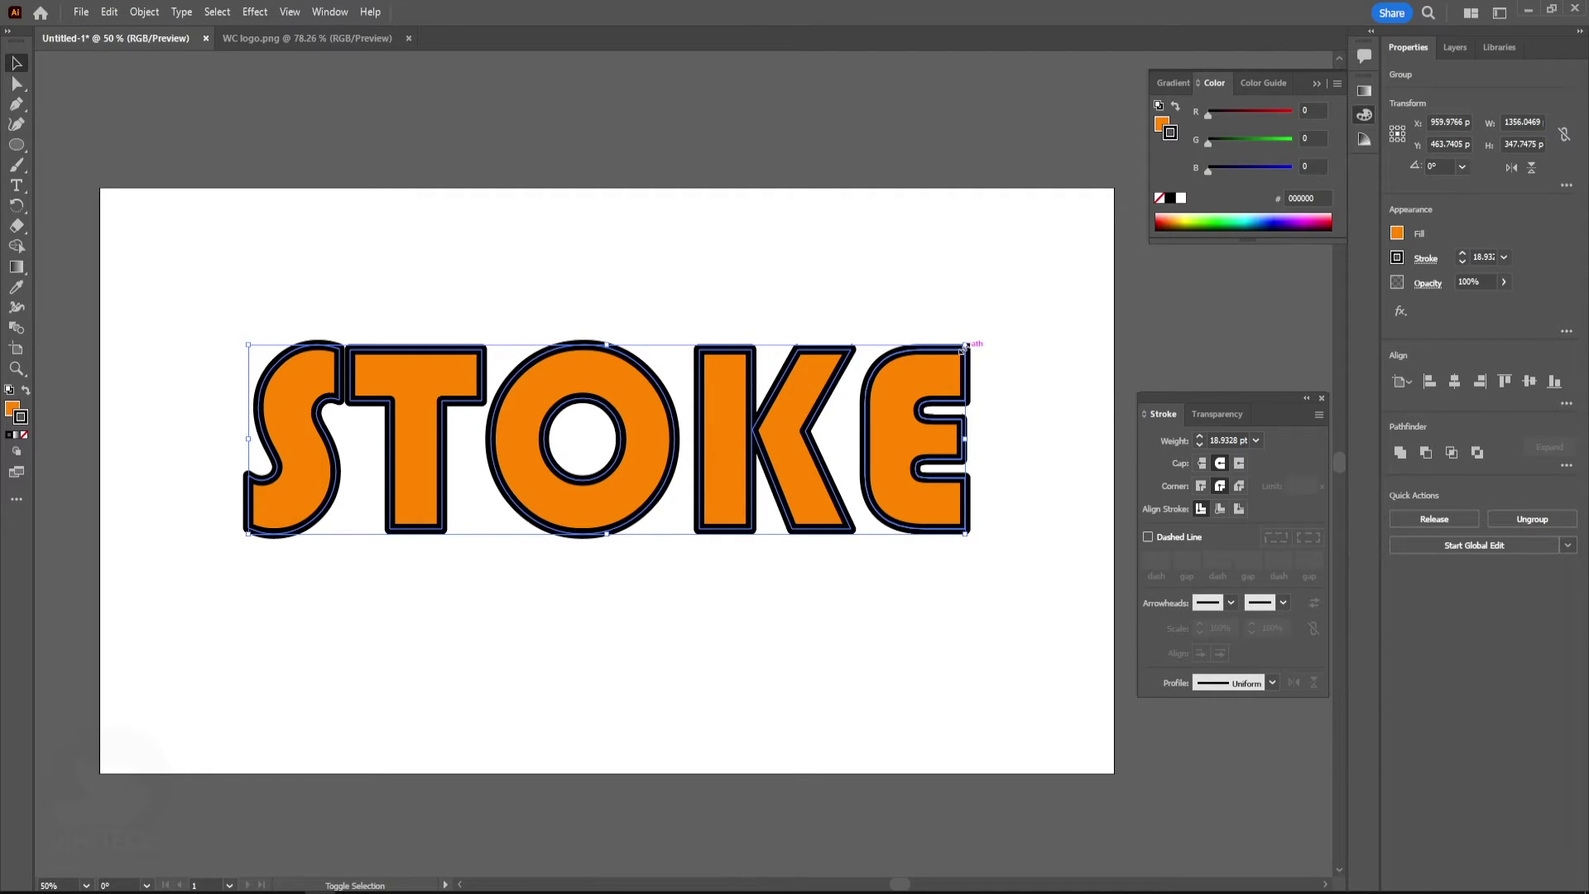
Test-enlarge STOKE with stroke scaling off, then undo it back to its previous size
mouse_move(963, 347)
left_mouse_down()
mouse_move(705, 484)
mouse_move(727, 443)
mouse_move(1066, 297)
left_mouse_up()
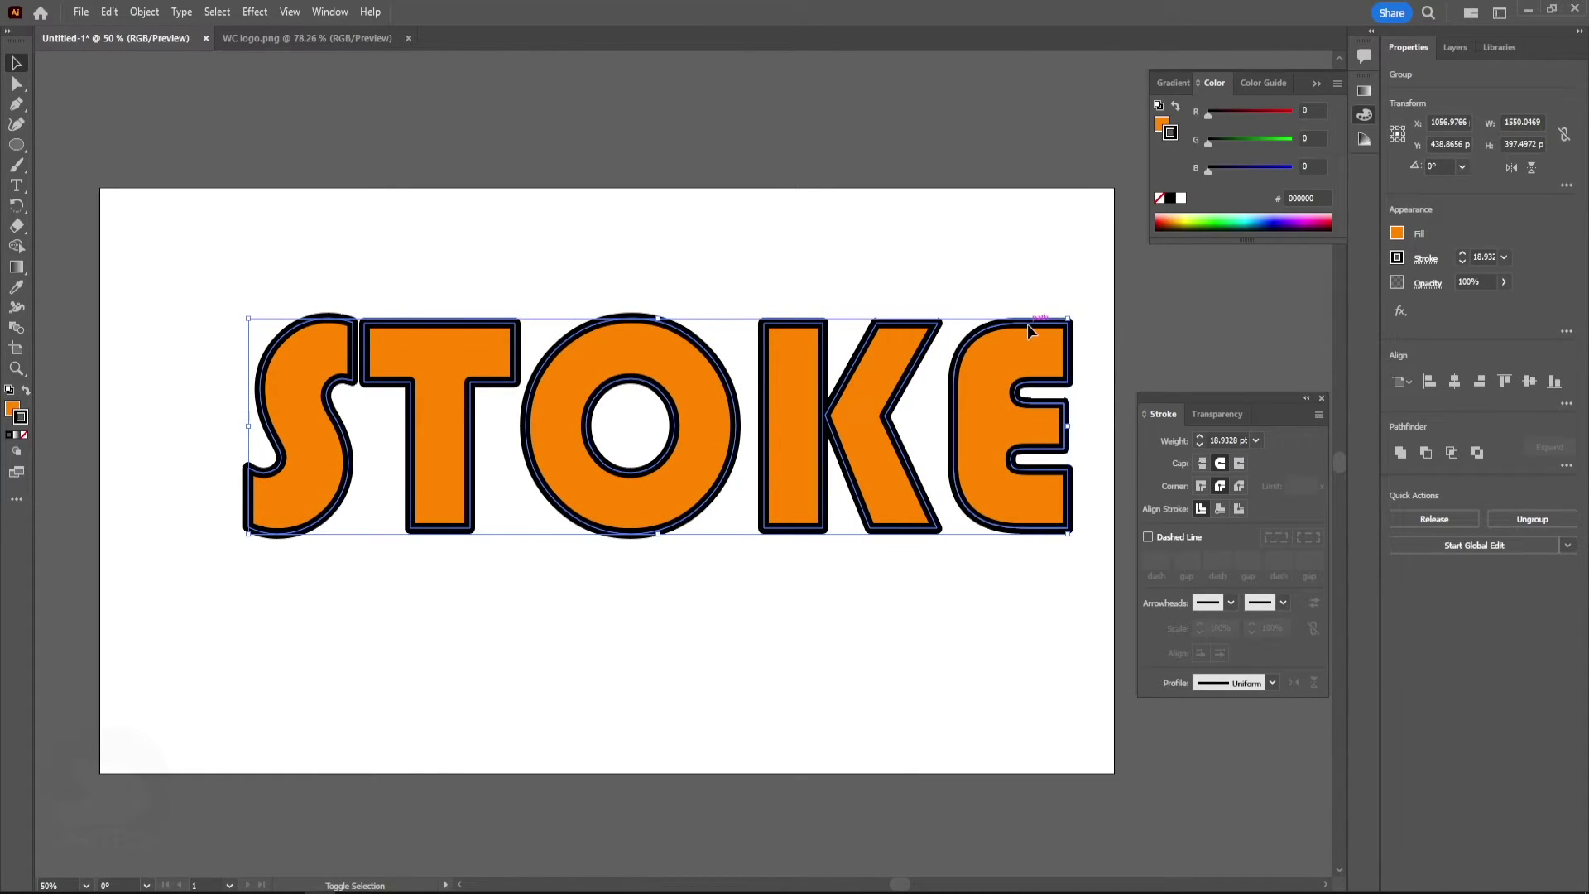
key("a")
key("ctrl+z")
key("v")
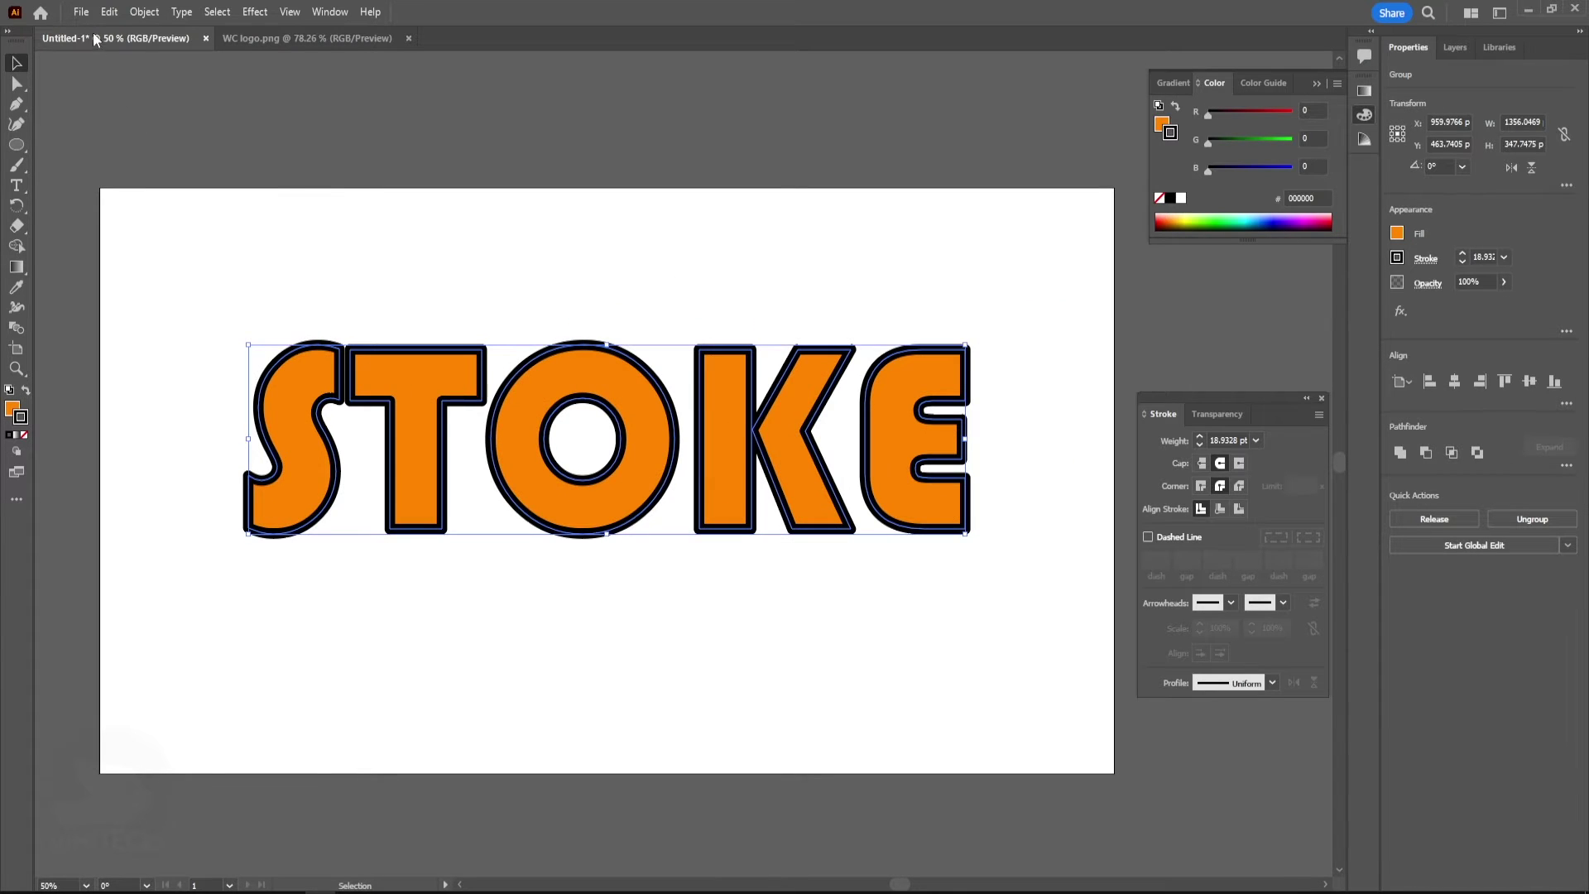
left_click(81, 11)
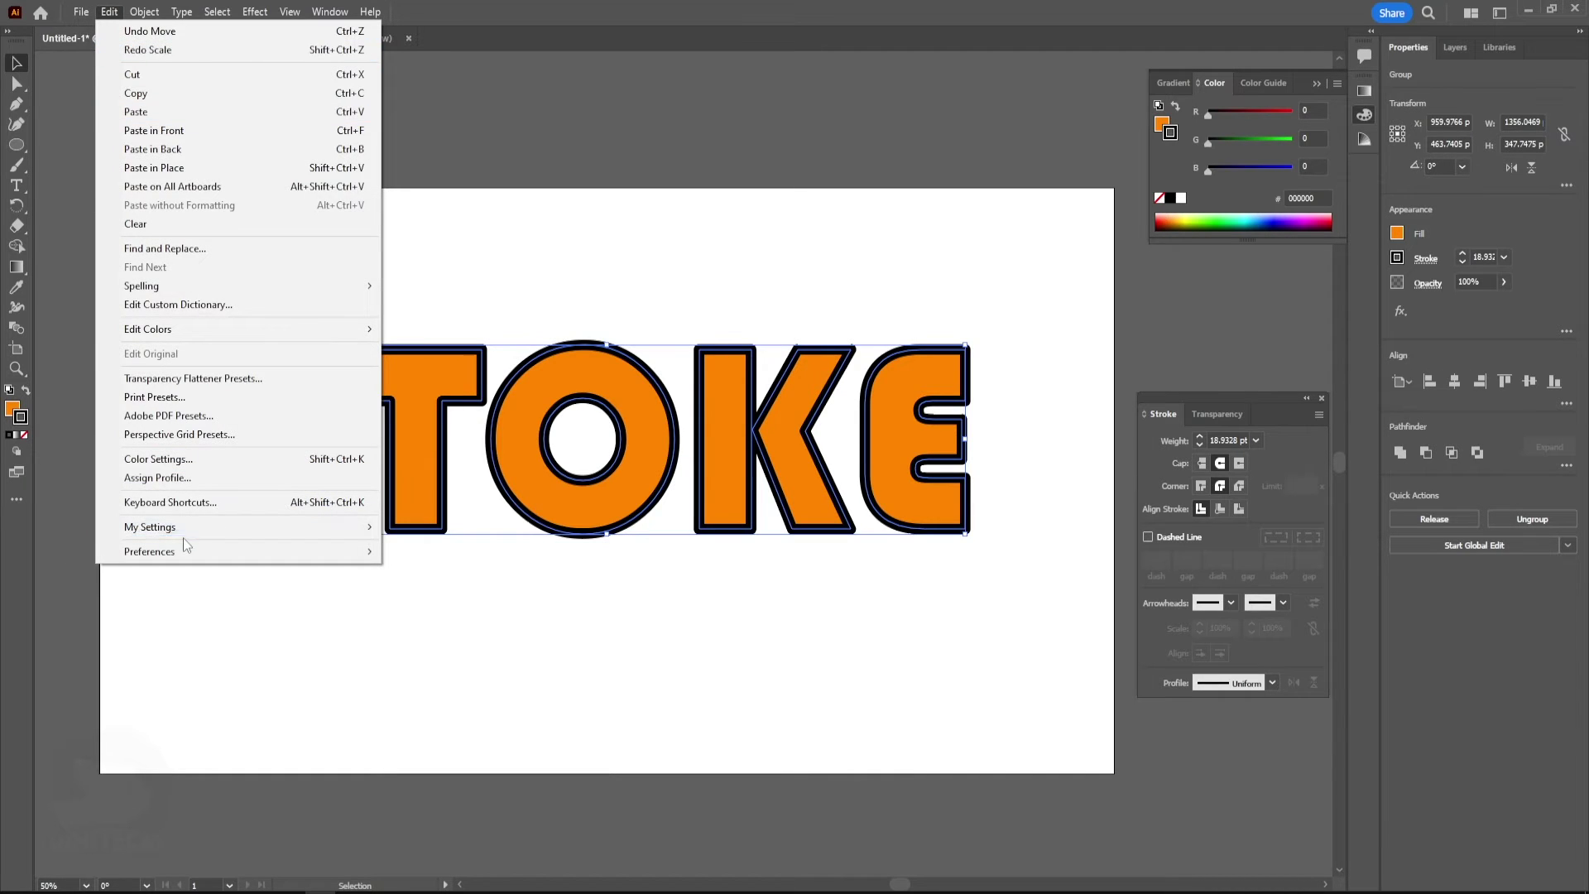
mouse_move(236, 551)
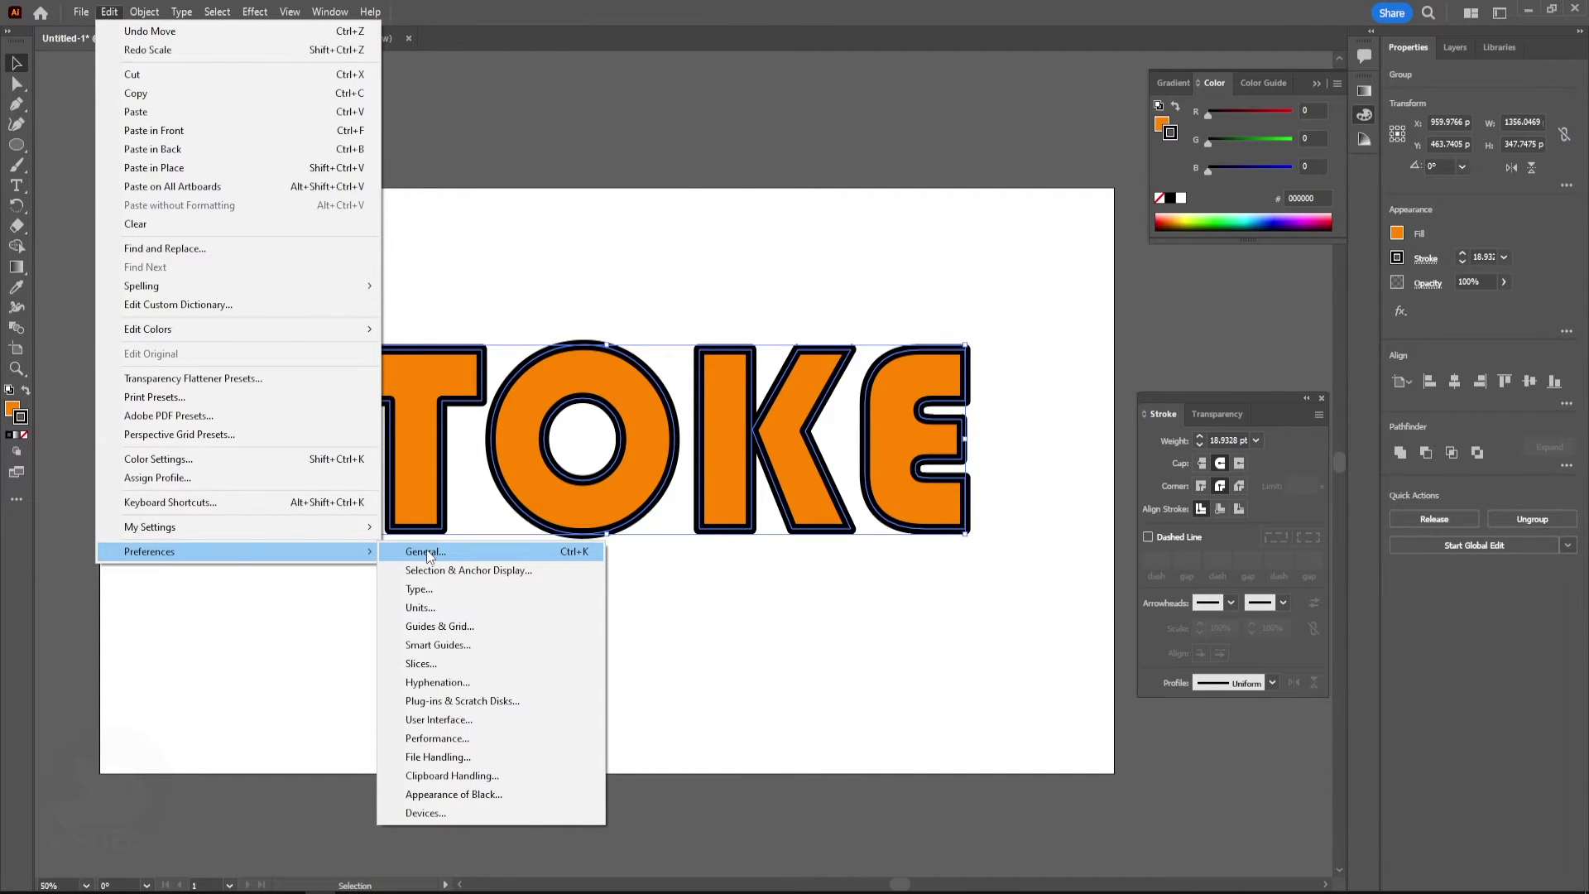
Re-enable Scale Strokes & Effects in the General preferences and confirm it
left_click(426, 552)
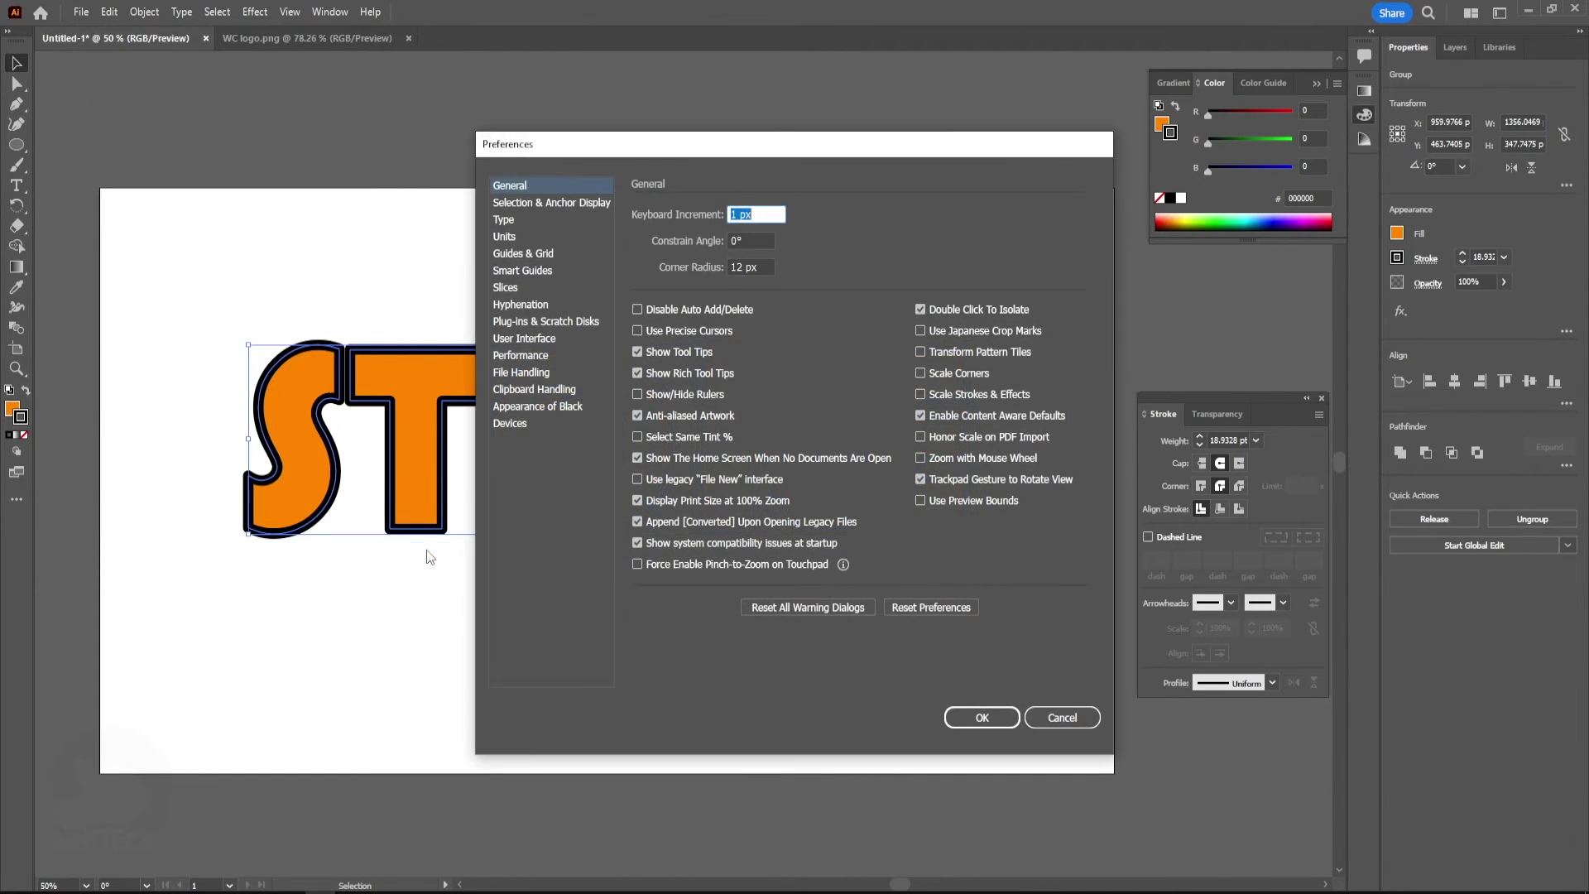
left_click(920, 395)
left_click(985, 717)
Shrink STOKE and enlarge it back to full width, its outline scaling to about 18.93 pt
mouse_move(966, 345)
left_mouse_down()
mouse_move(866, 400)
mouse_move(995, 380)
left_mouse_up()
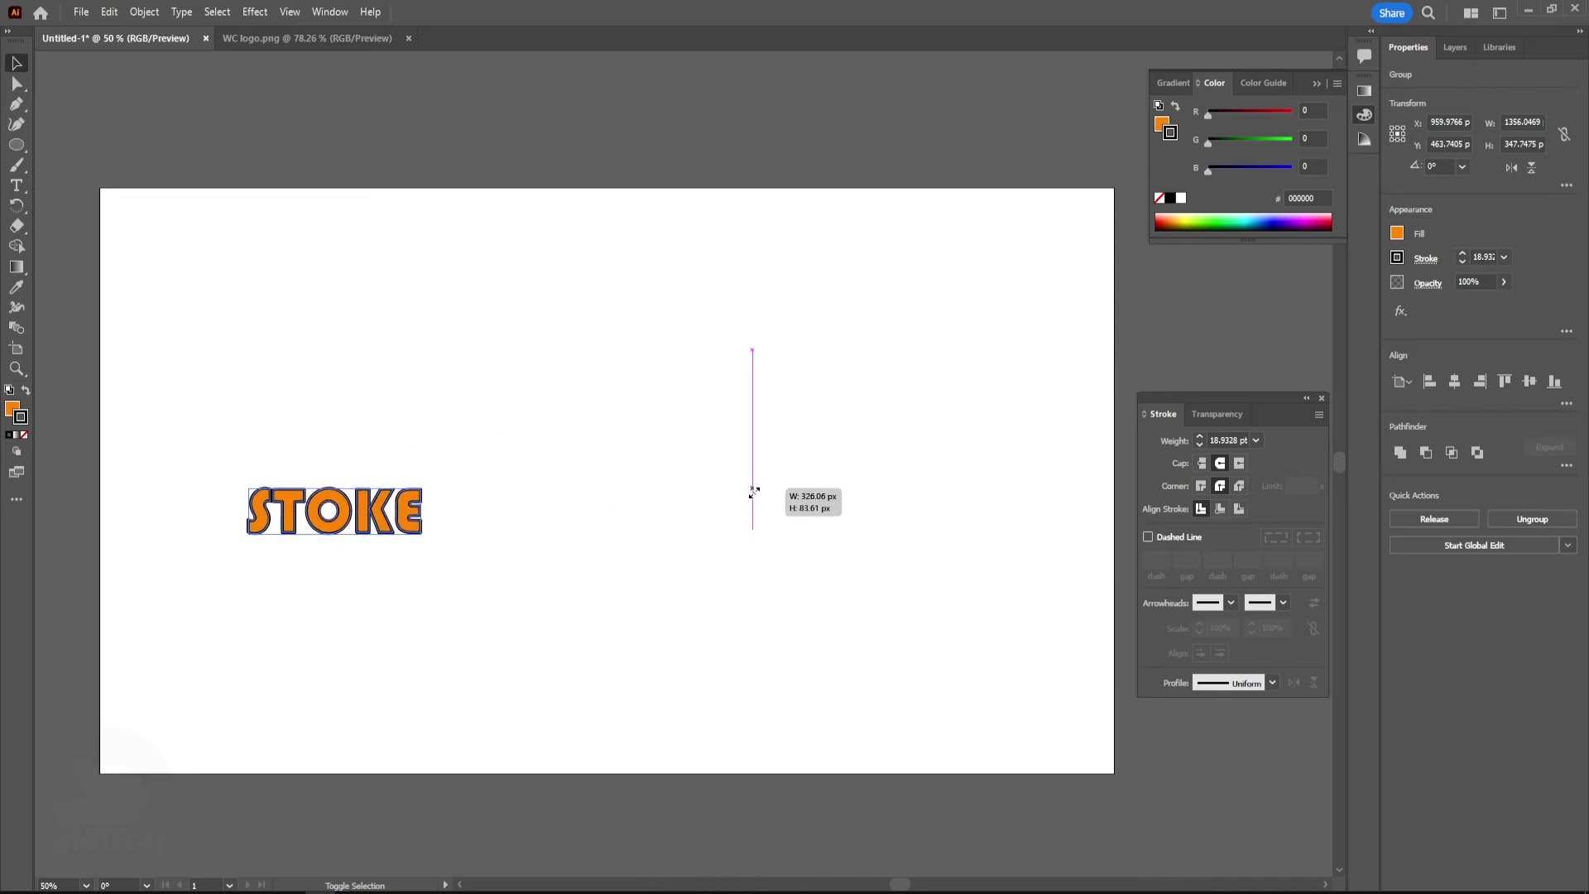
mouse_move(995, 379)
left_mouse_down()
mouse_move(1074, 348)
mouse_move(797, 490)
mouse_move(1079, 362)
mouse_move(794, 508)
mouse_move(1201, 346)
left_mouse_up()
left_click(941, 616)
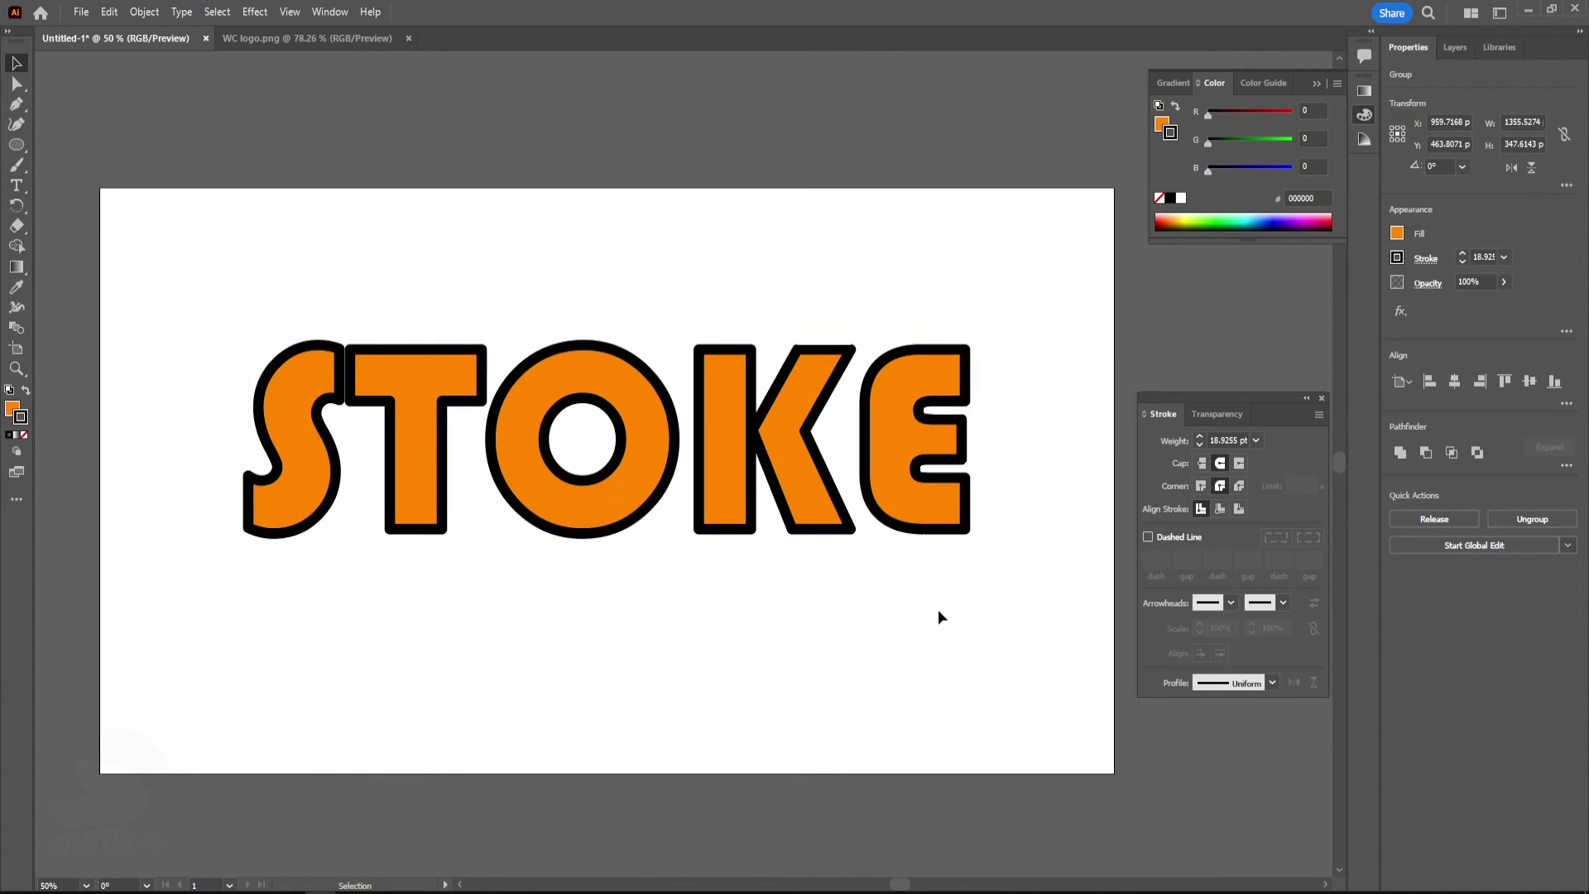